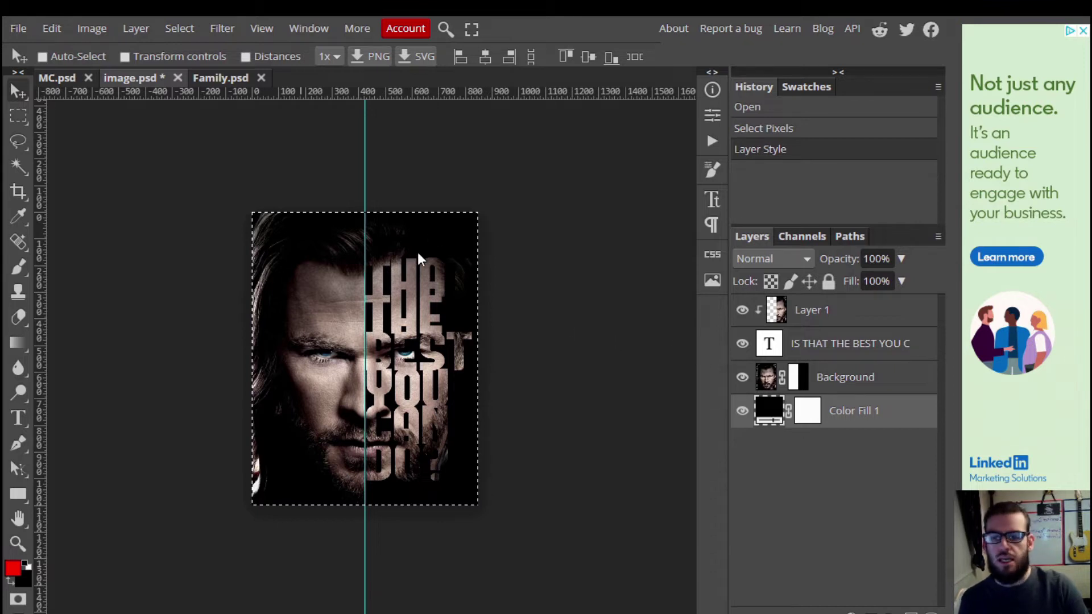
- Switch to the MC.psd document and crop the image to a fixed size of 850 × 1100 centred on the helmet
click(230, 82)
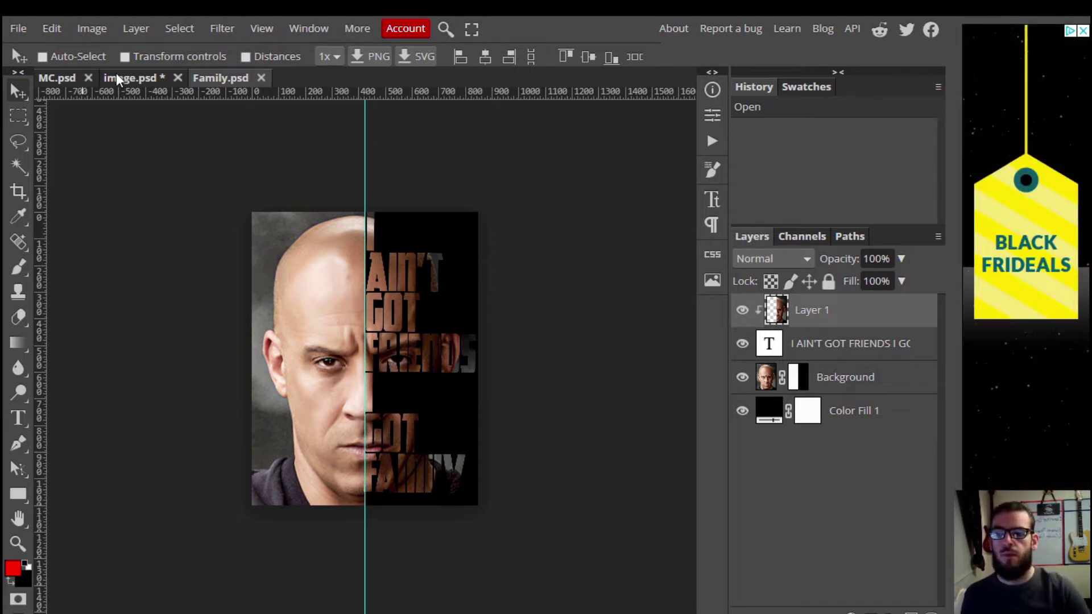
click(58, 78)
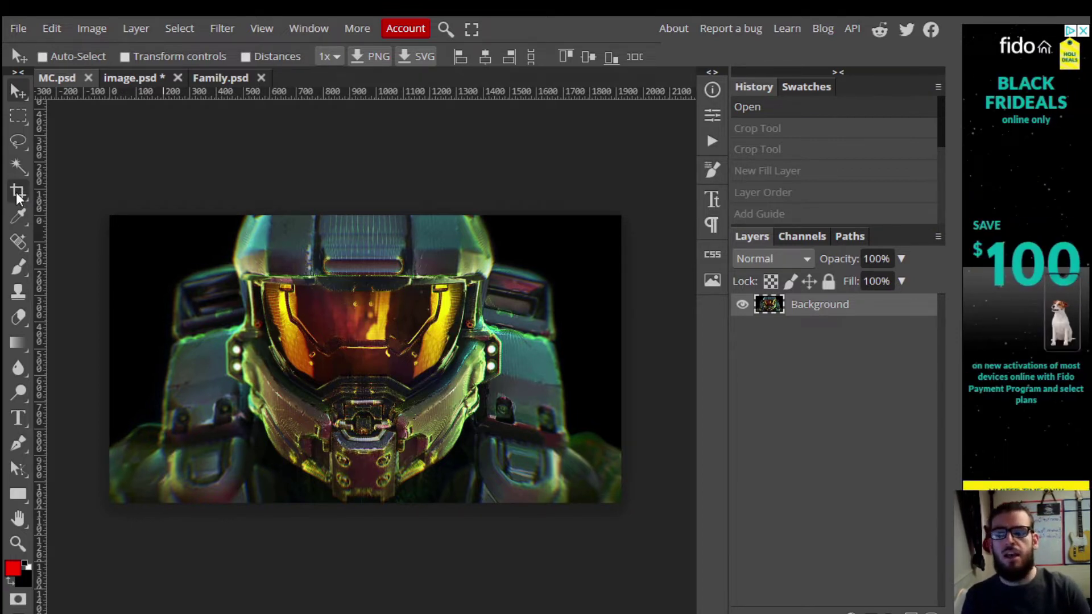
click(17, 194)
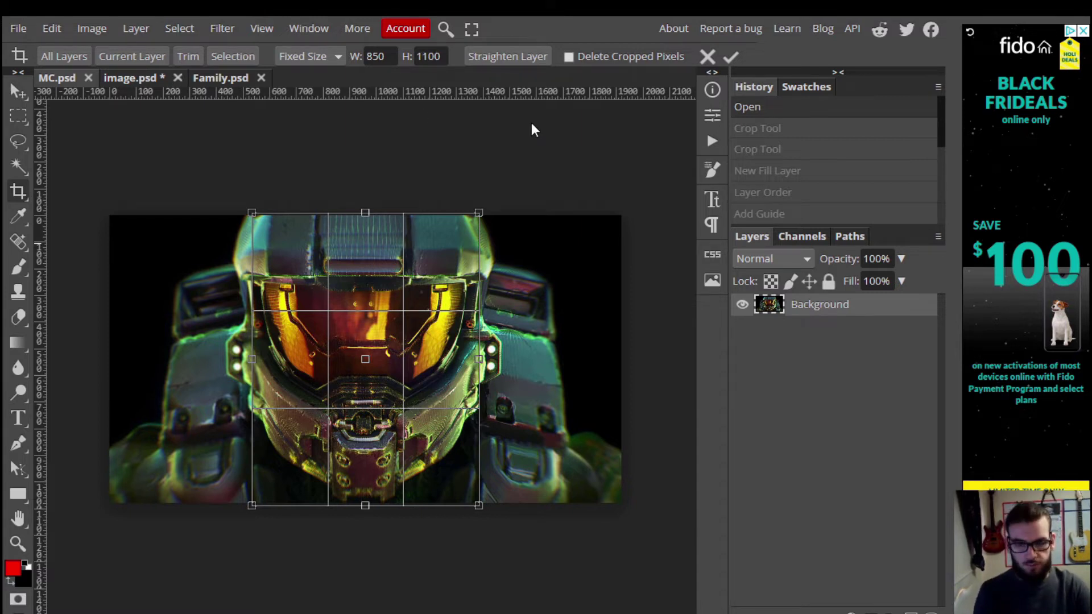
key(Return)
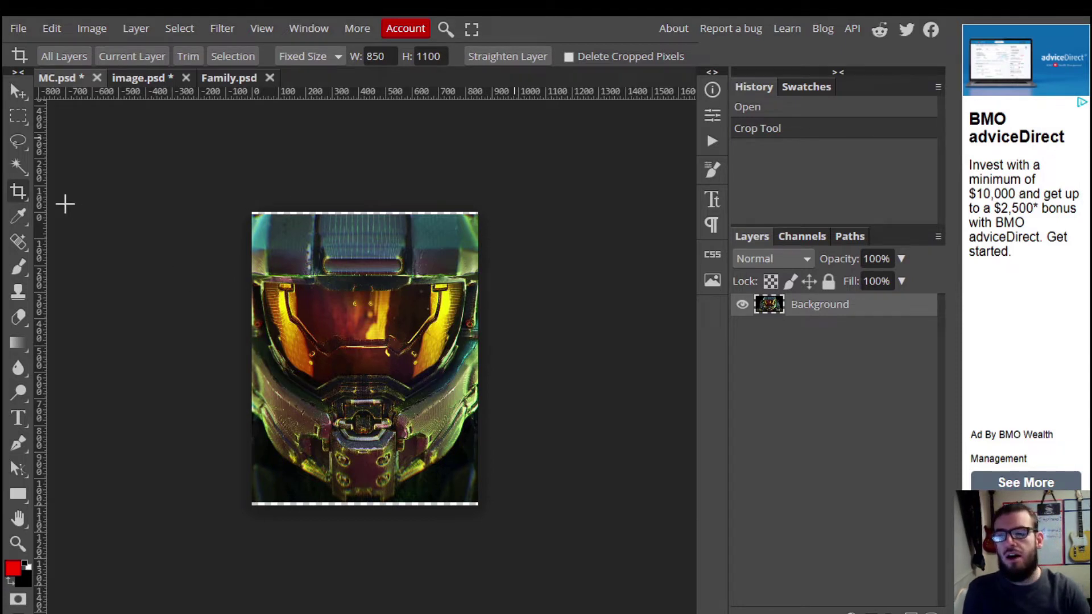
- Crop the image again at 850 × 1100, slightly inside its edges, to cut off the transparent strips above and below the helmet
click(17, 193)
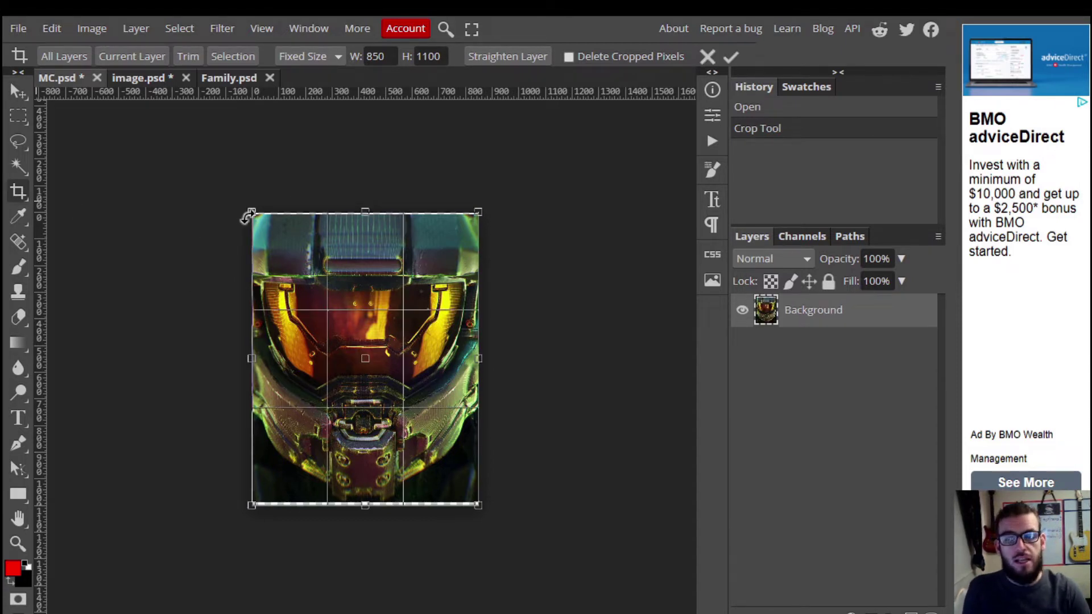
drag(251, 212, 253, 213)
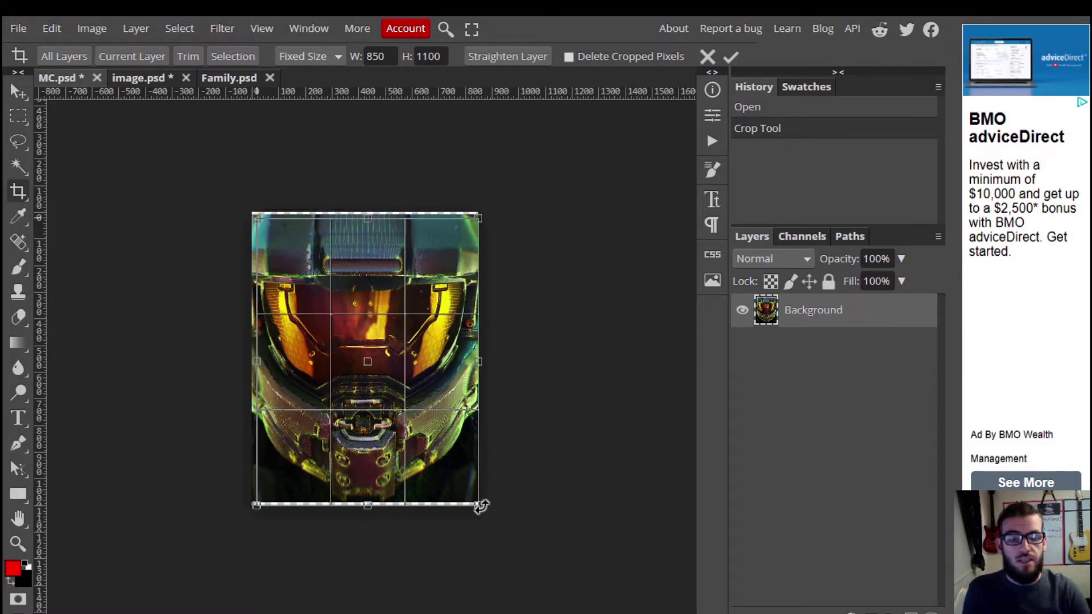
drag(479, 504, 474, 500)
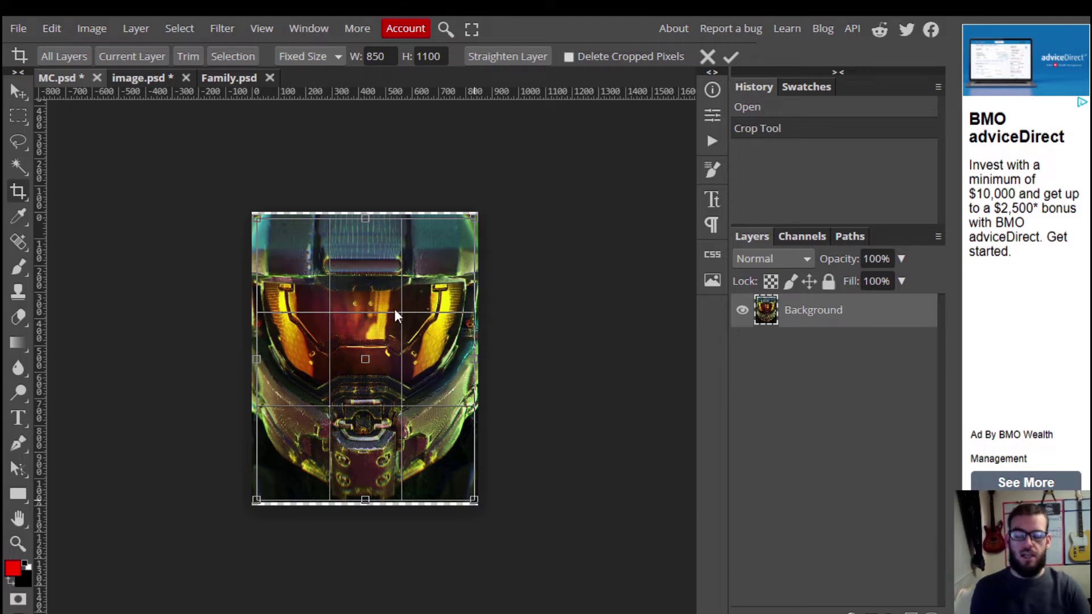
key(Return)
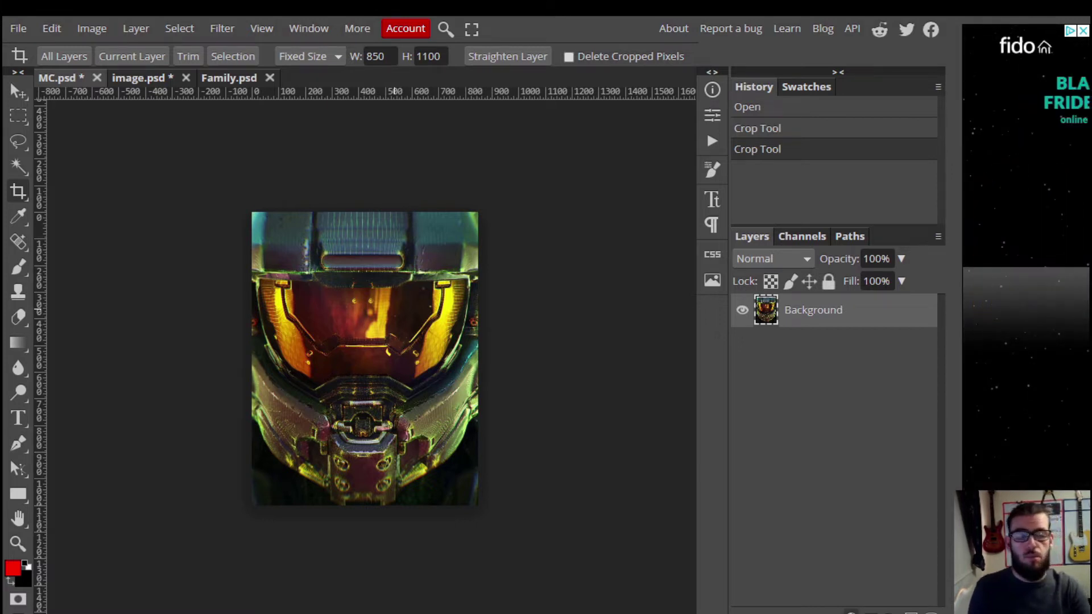
- Add a black (000000) color fill layer and place it beneath the Background layer
click(851, 612)
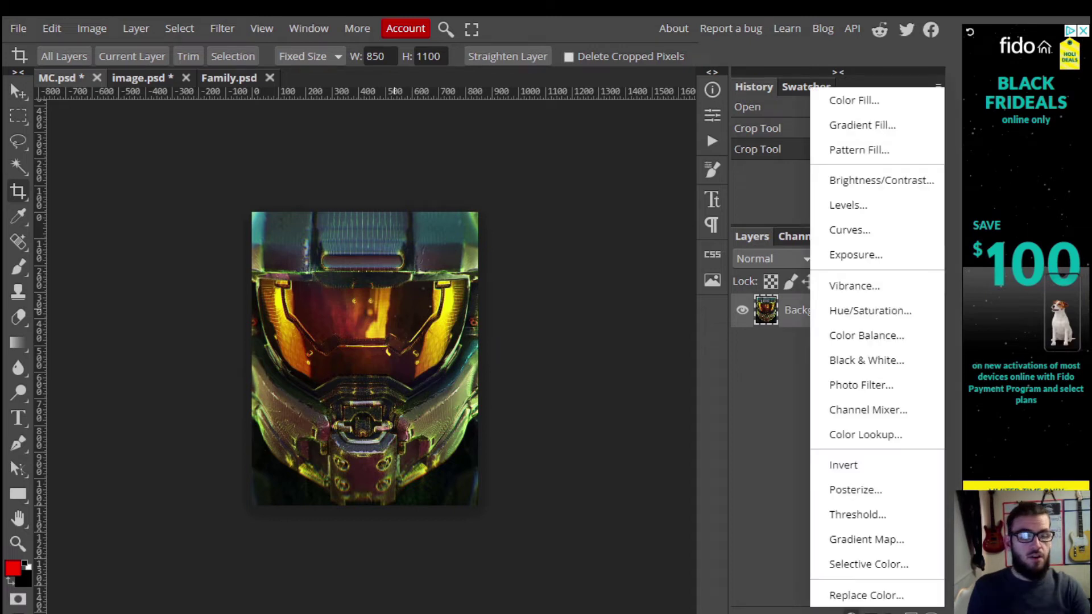
click(863, 107)
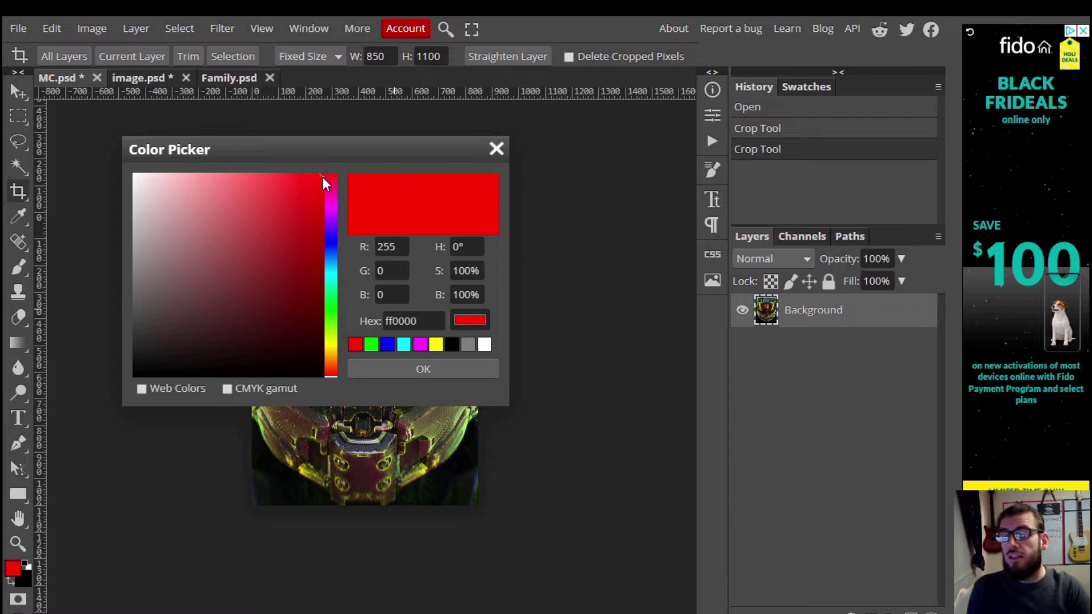
drag(323, 176, 93, 404)
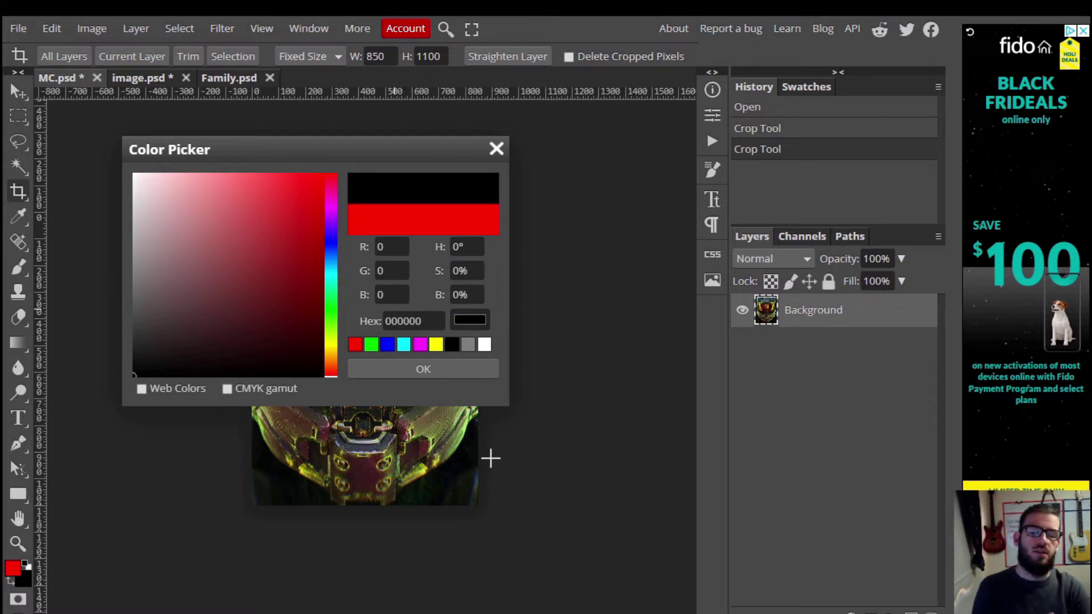
click(437, 371)
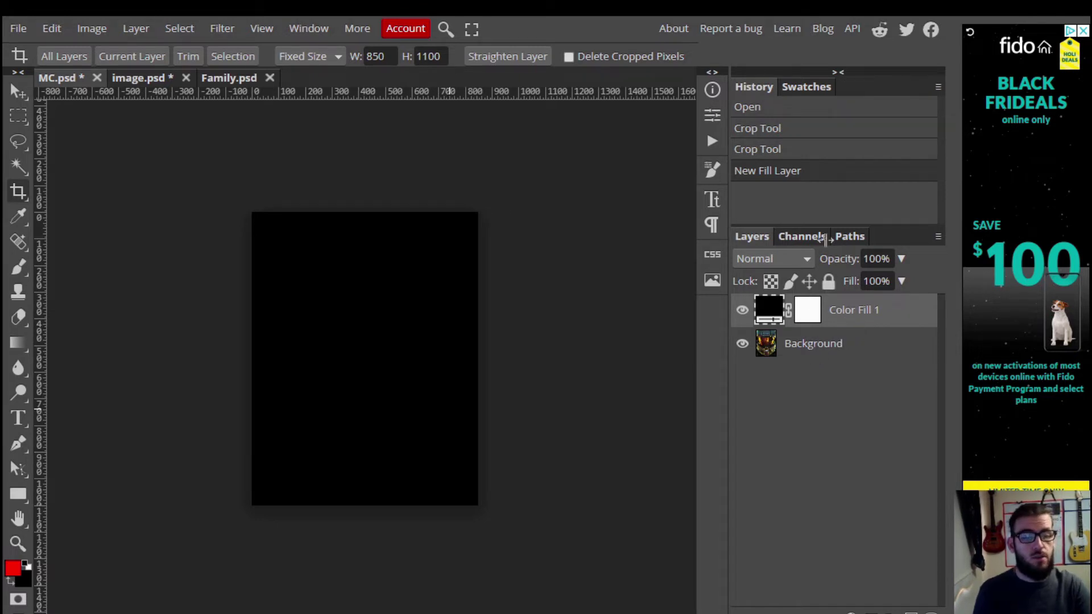
drag(790, 339, 789, 304)
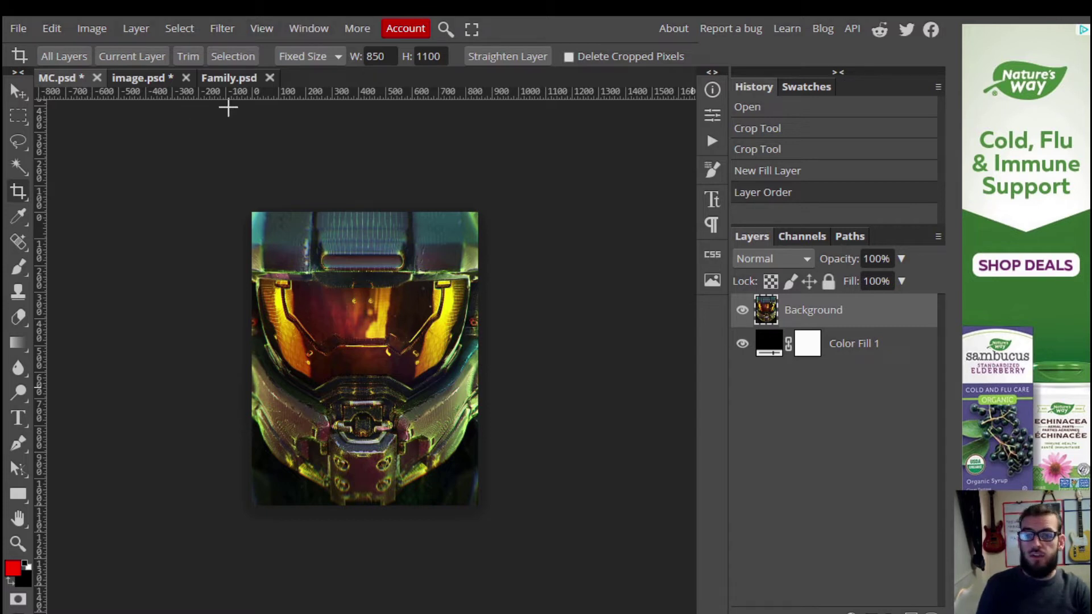
click(269, 23)
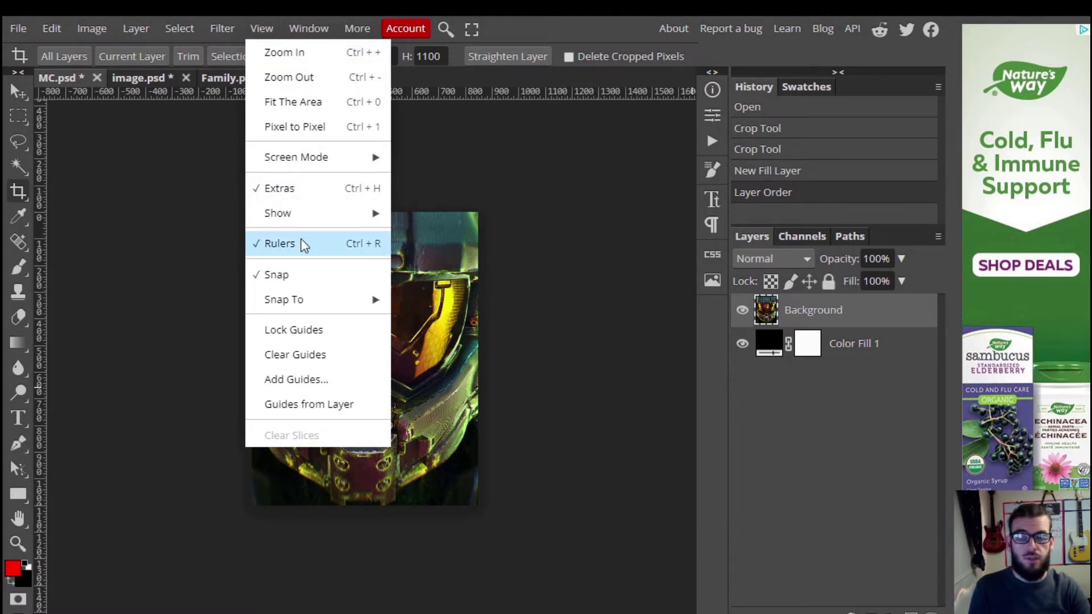
click(301, 238)
click(261, 23)
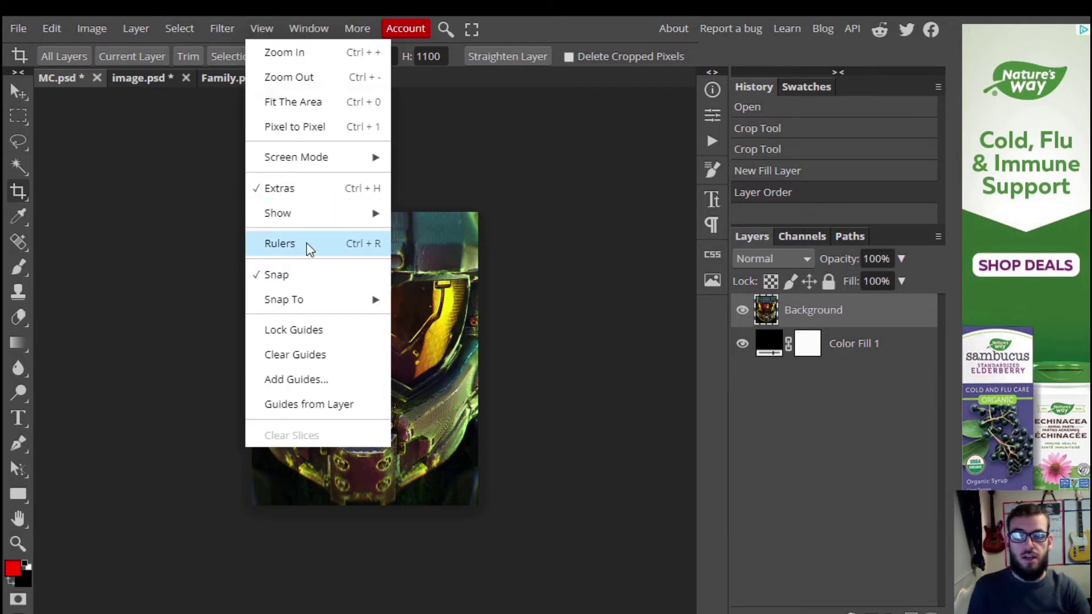
click(308, 245)
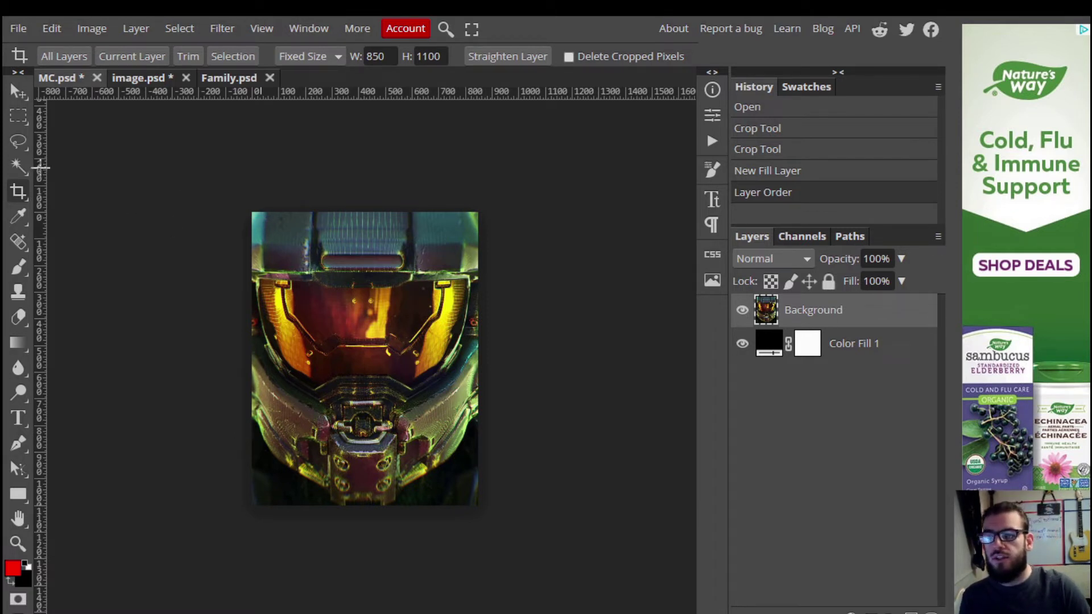
- Place a vertical guide down the horizontal centre of the image
drag(41, 171, 367, 173)
drag(369, 178, 368, 178)
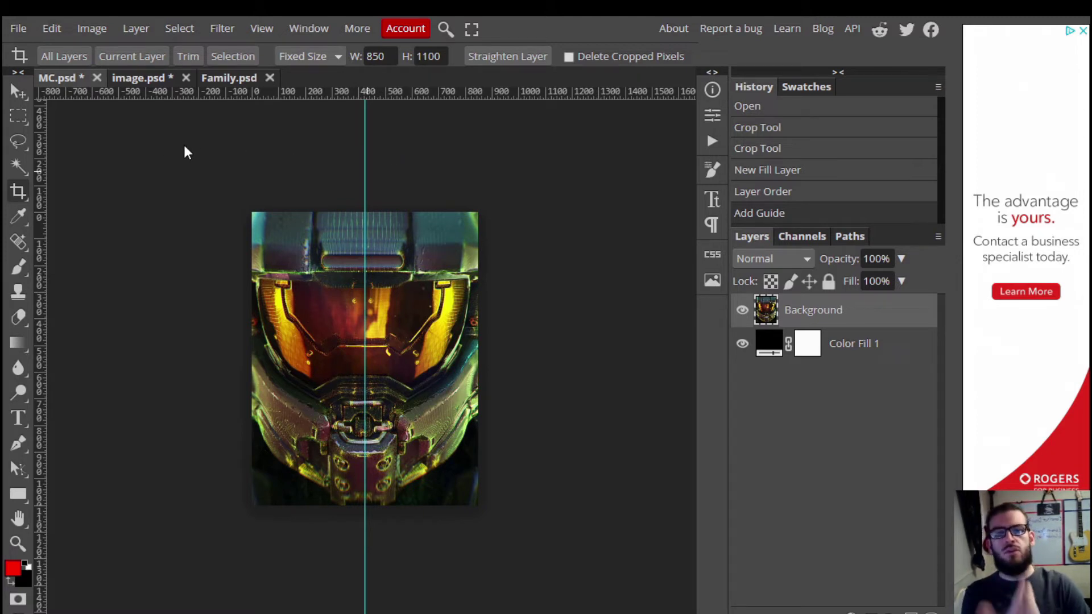
- Select the right half of the Background image with a rectangular selection from the guide and copy it onto a new layer
click(23, 113)
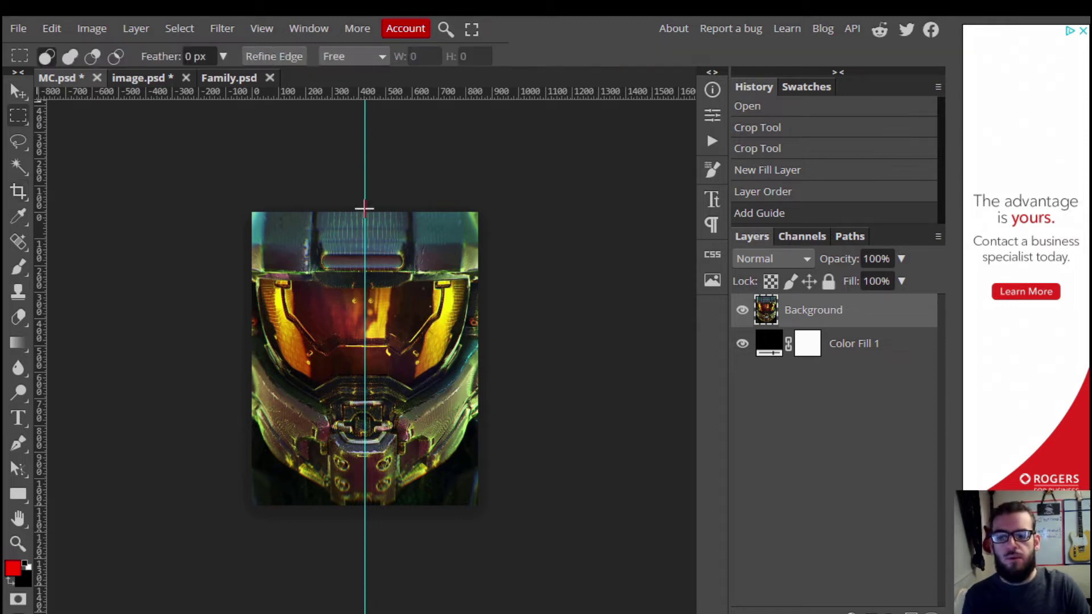
drag(365, 213, 478, 505)
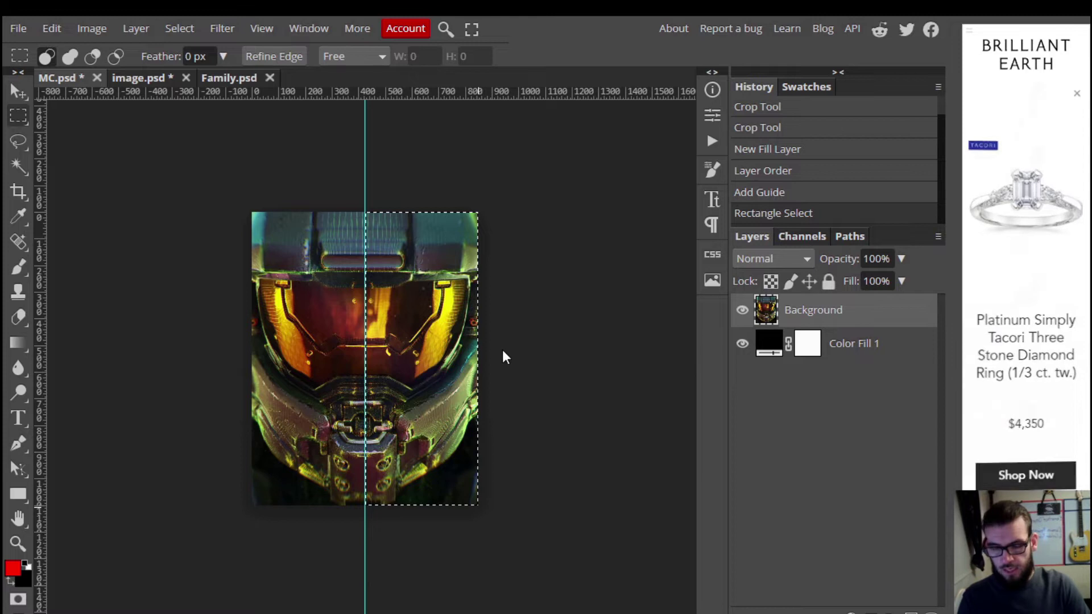
key(ctrl+c)
key(ctrl+v)
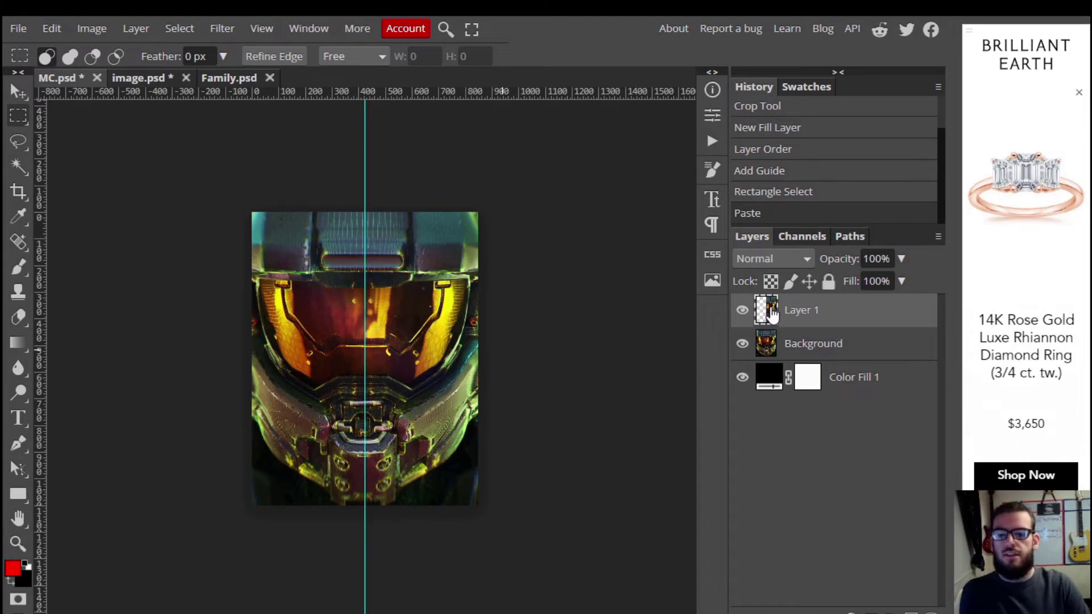
- Mask the Background layer so only its left half shows, and hide Layer 1 above it
click(824, 349)
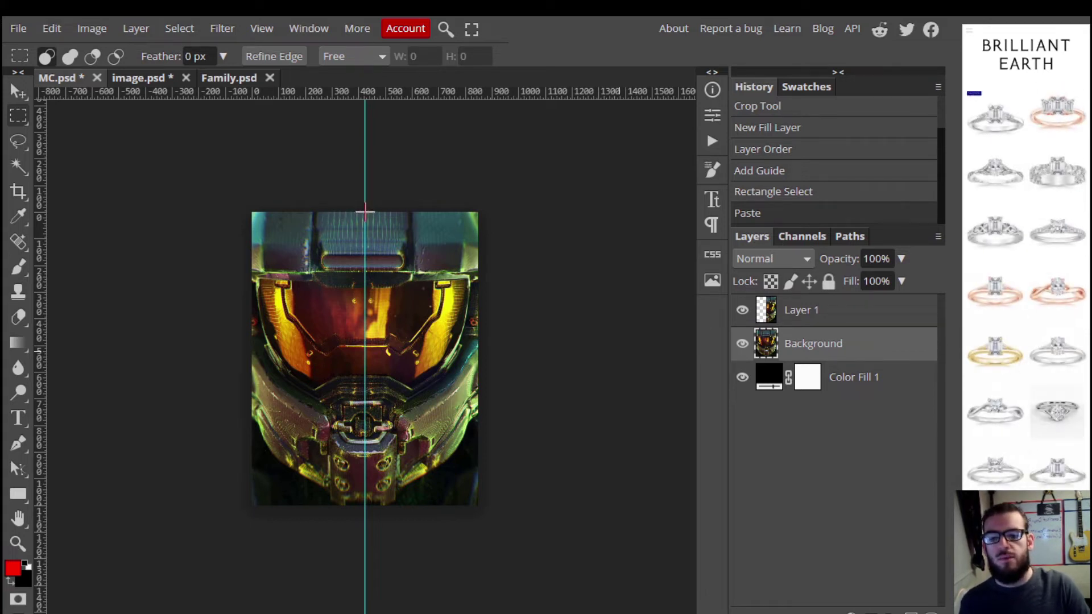
drag(364, 213, 252, 505)
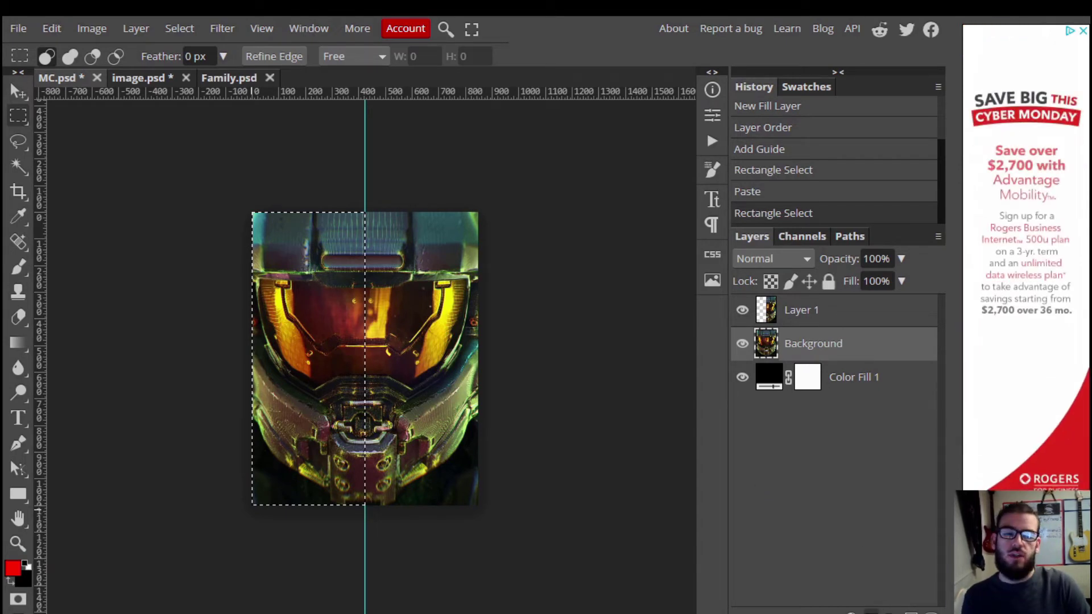
click(871, 612)
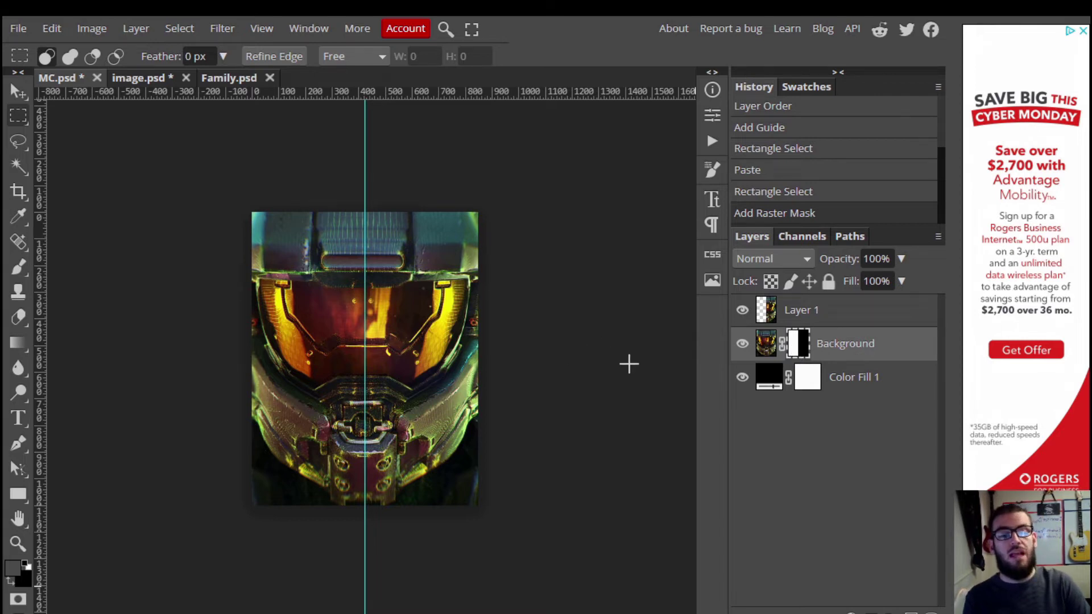
click(743, 310)
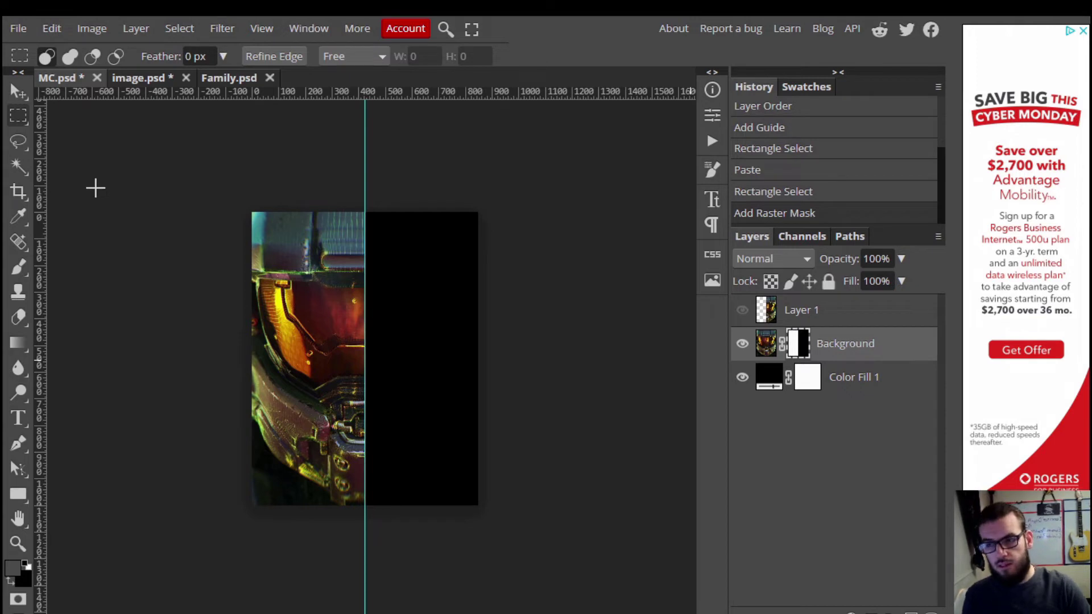
- Set up the Type tool with white (ffffff) text at a size of 150 px
click(21, 412)
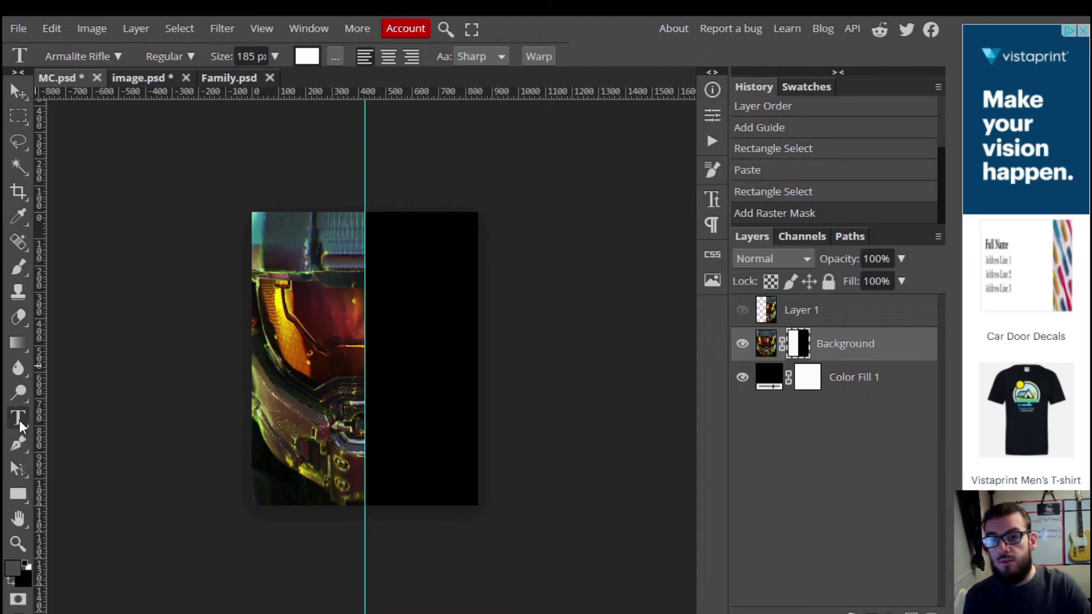
click(307, 56)
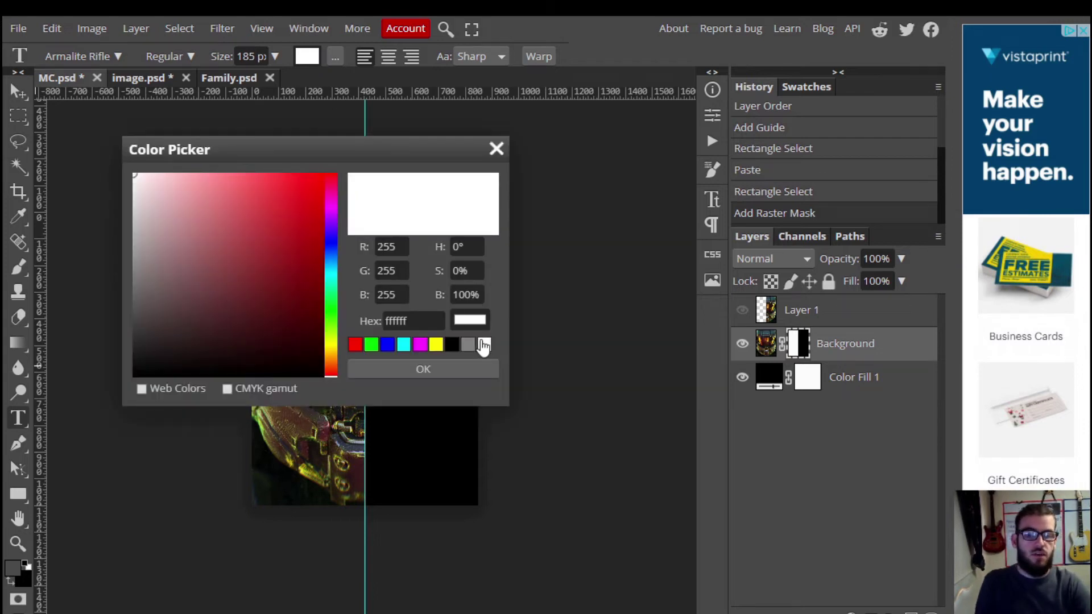
click(464, 367)
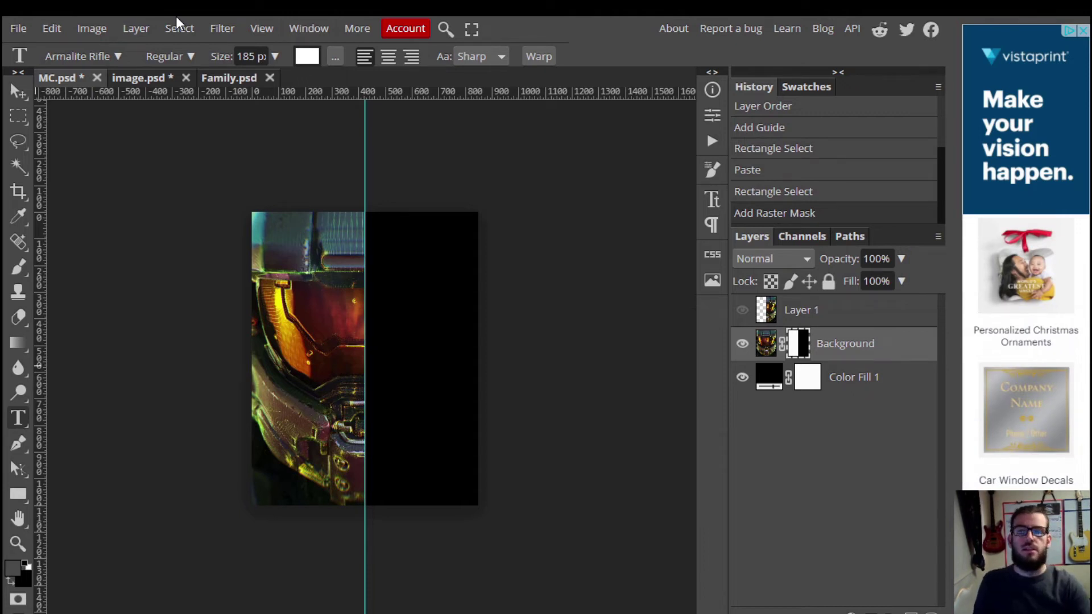
click(275, 57)
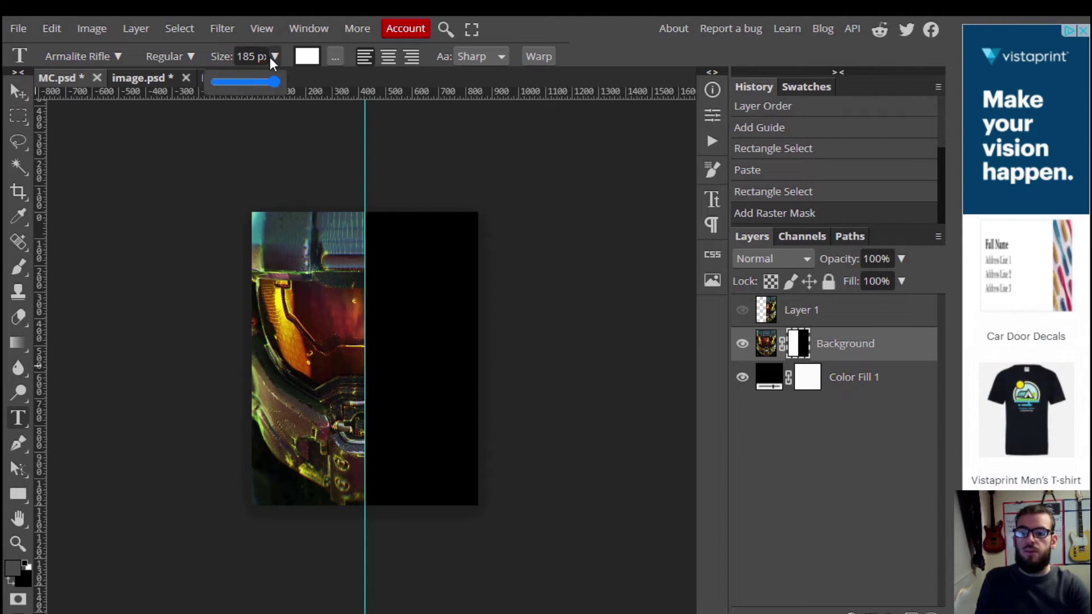
mouse_move(275, 84)
mouse_down()
mouse_move(265, 84)
mouse_move(285, 84)
mouse_up()
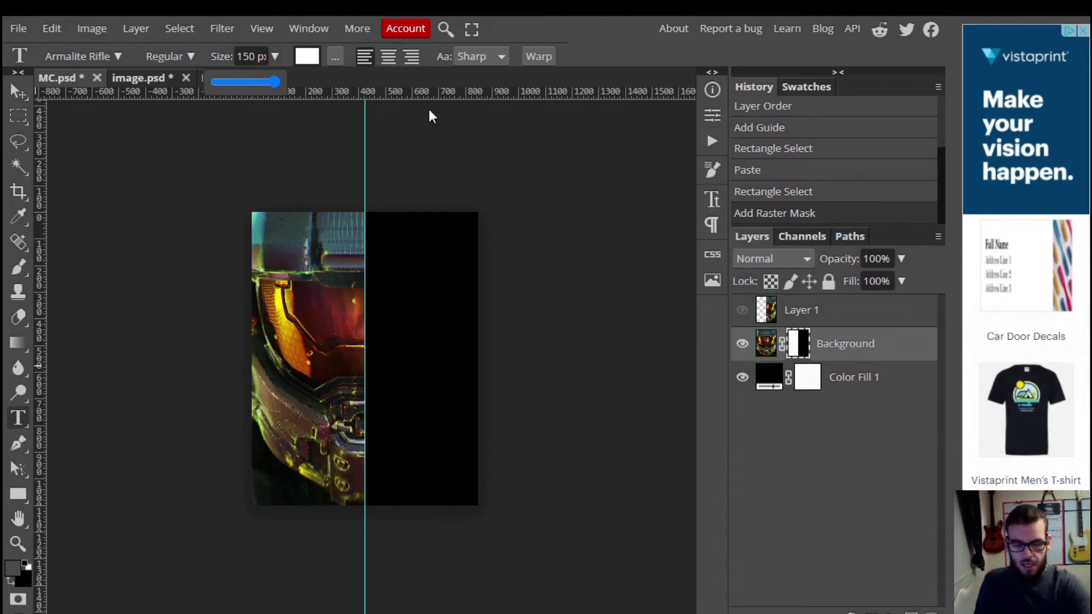
- Add the text "WAKE ME WHEN YOU NEED ME" on the black right half, with one word per line
click(383, 229)
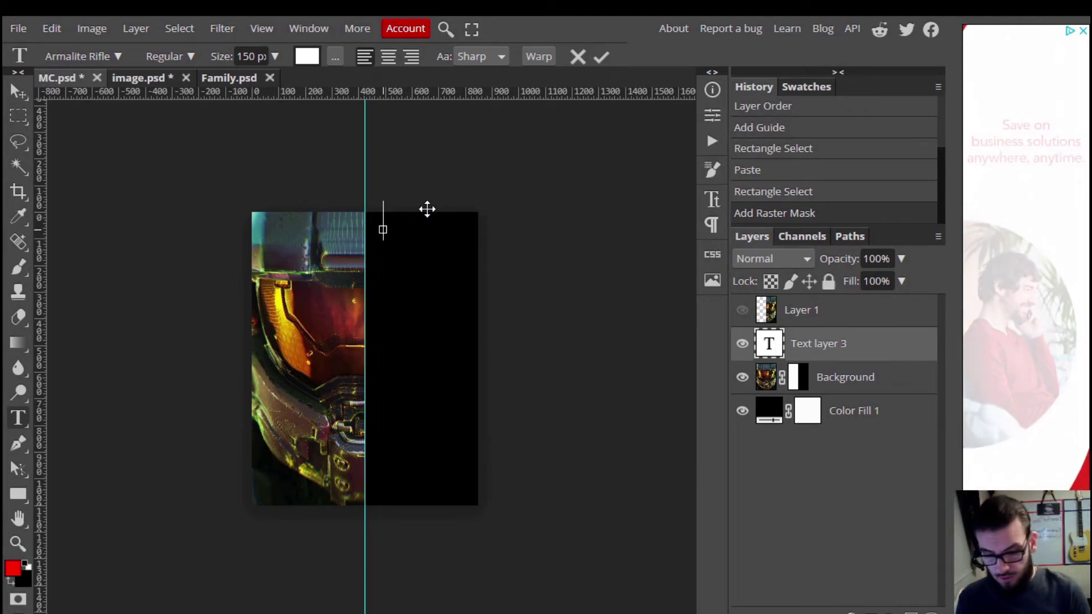
text(WAKE)
key(Return)
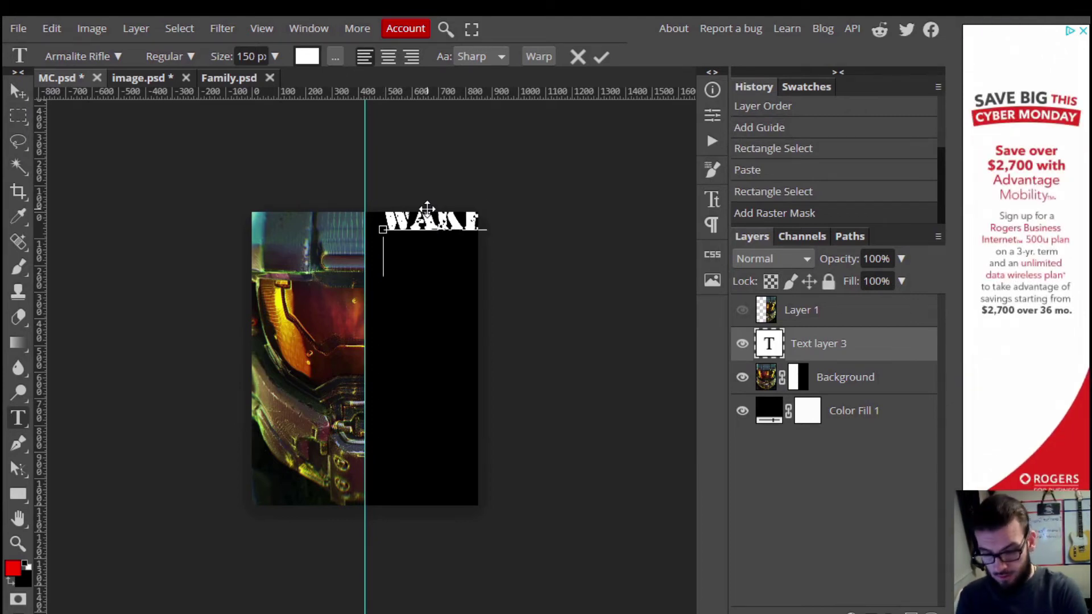
text(ME)
key(Return)
text(WHEN)
key(Return)
text(YOU)
key(Return)
text(NEED)
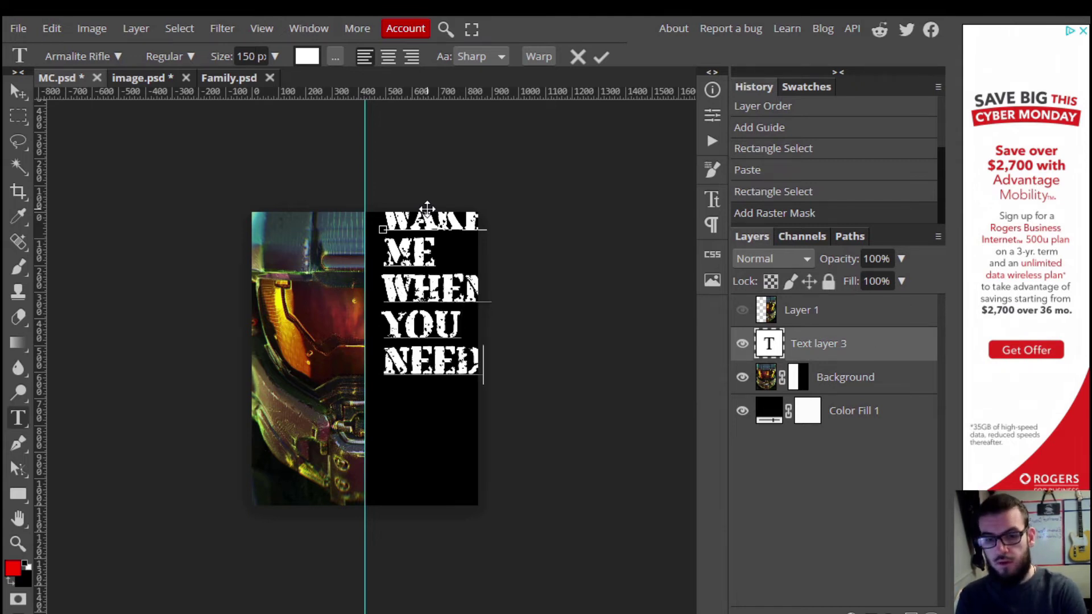
key(Return)
text(ME)
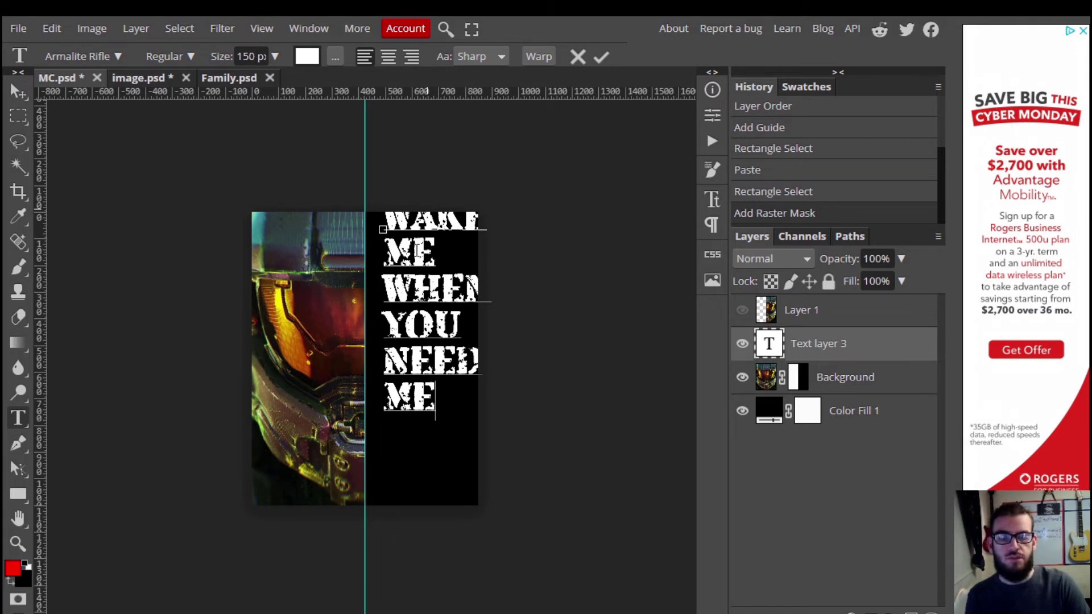
- Finish the text and move it down and left so all six lines fit within the black half beside the guide
double_click(418, 251)
key(ctrl+a)
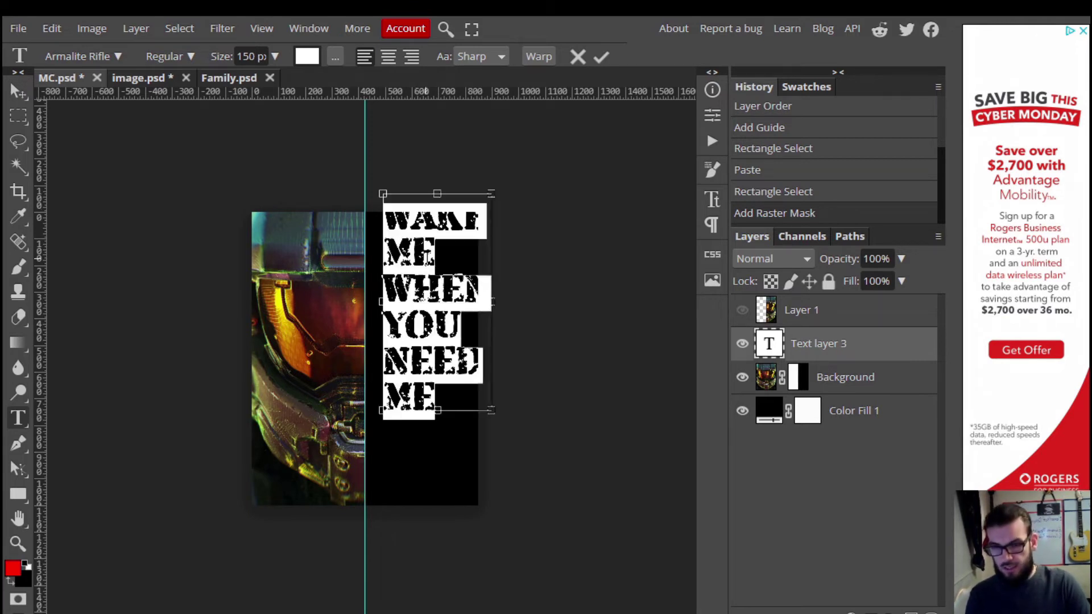
click(18, 90)
drag(432, 282, 415, 322)
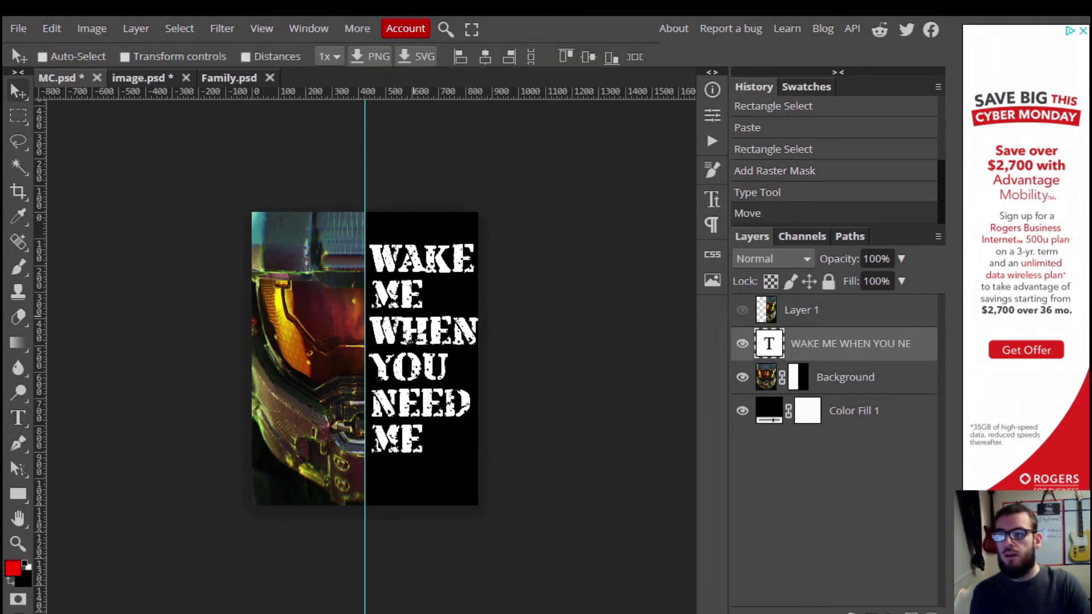
- Select all of the quote text for editing and set its leading to 110 px
double_click(400, 329)
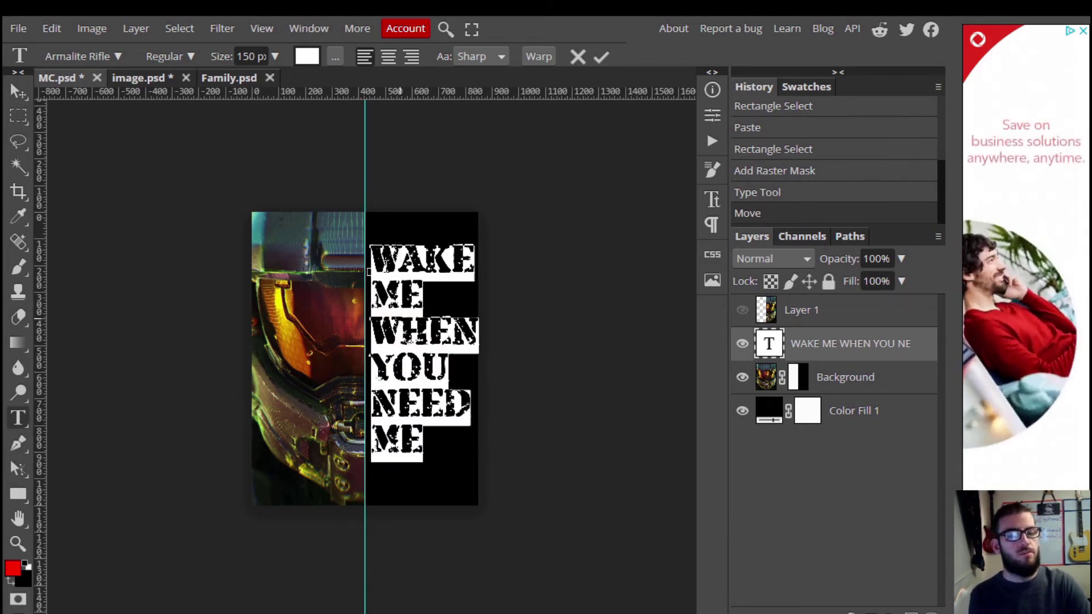
click(117, 57)
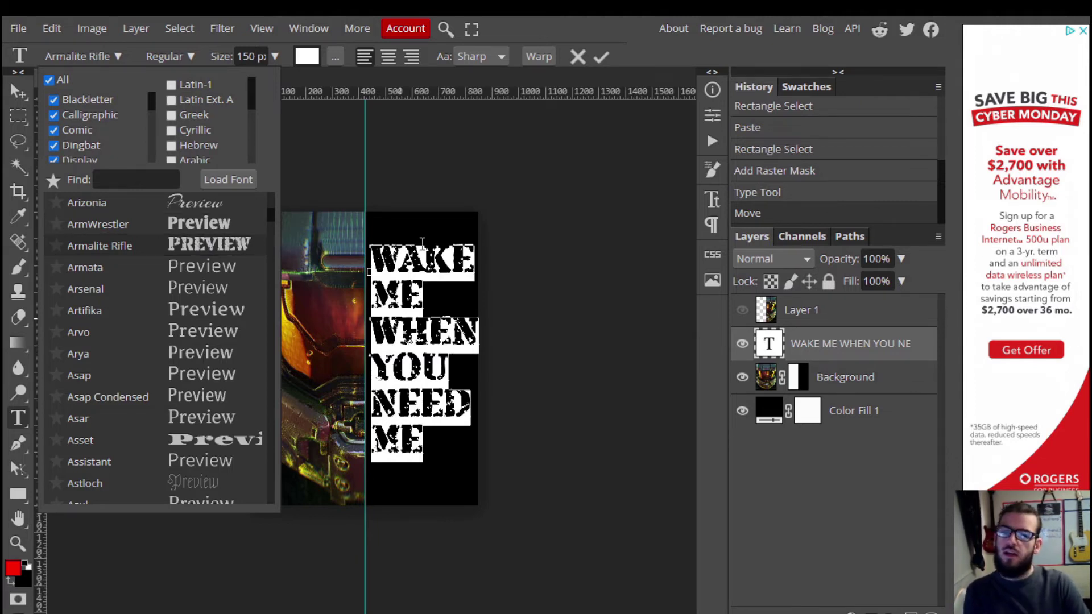
click(489, 220)
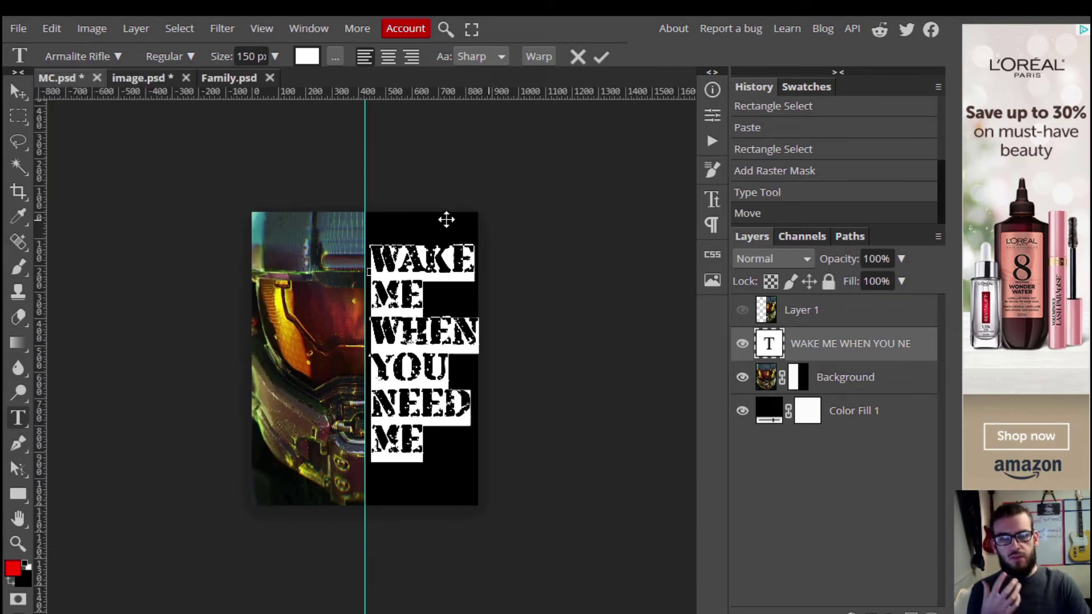
click(711, 197)
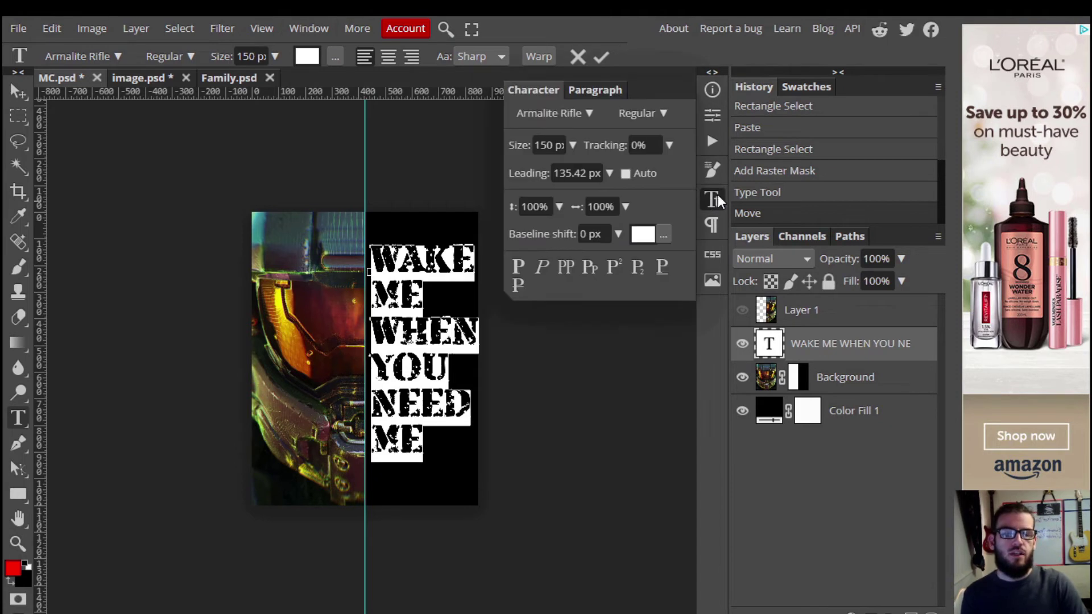
click(610, 173)
mouse_move(609, 197)
mouse_down()
mouse_move(598, 199)
mouse_move(616, 196)
mouse_up()
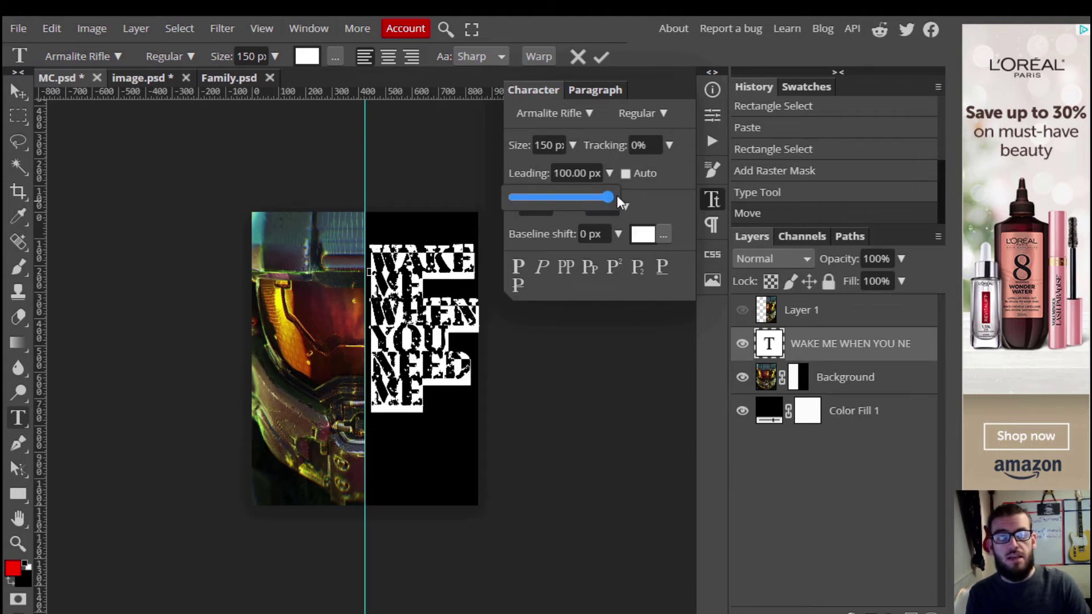
click(565, 173)
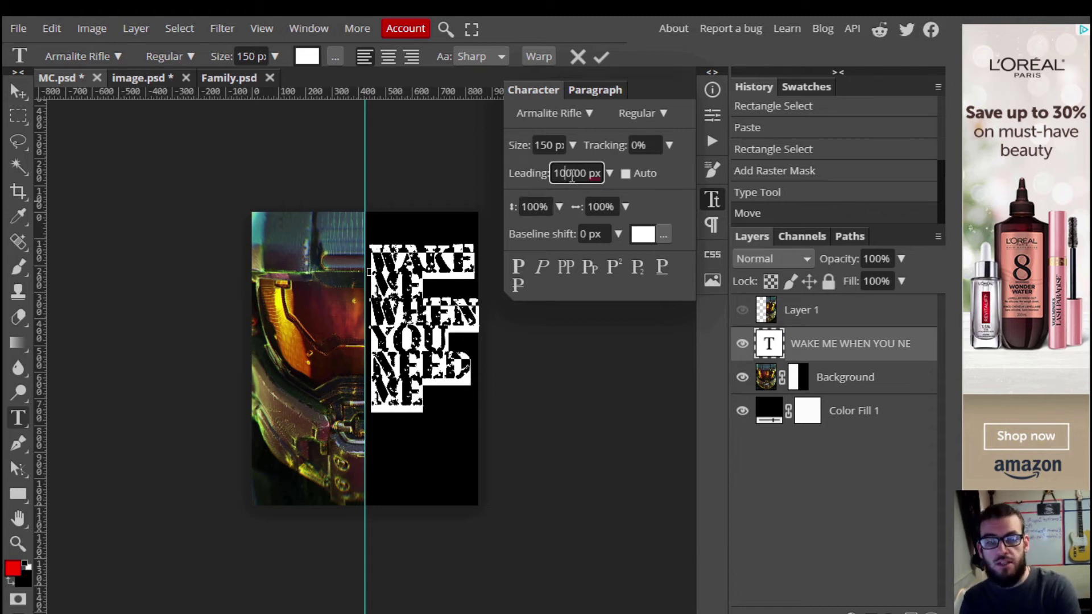
text(1)
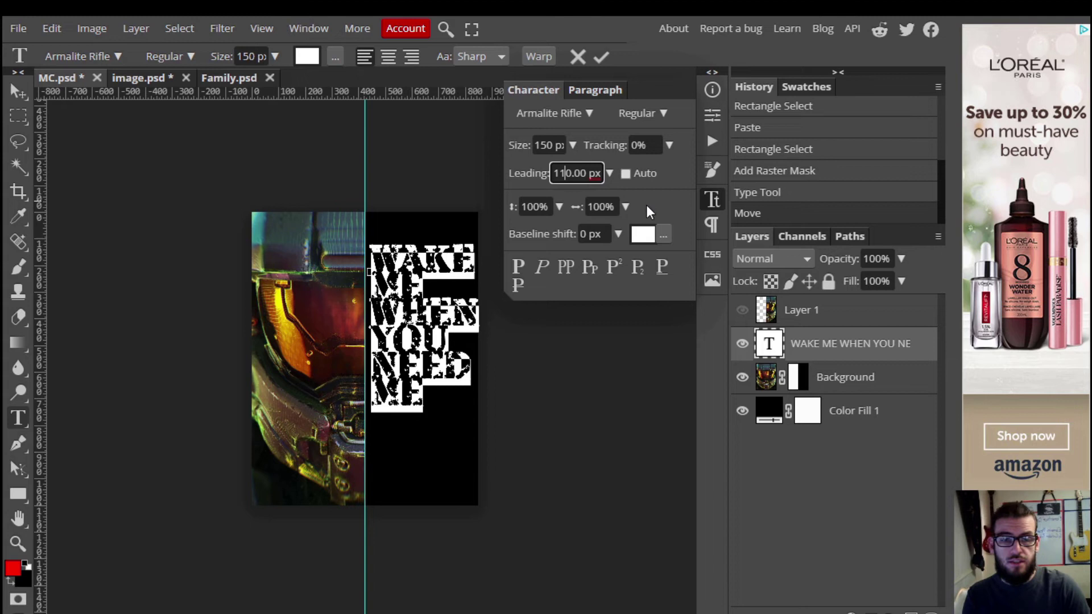
key(Return)
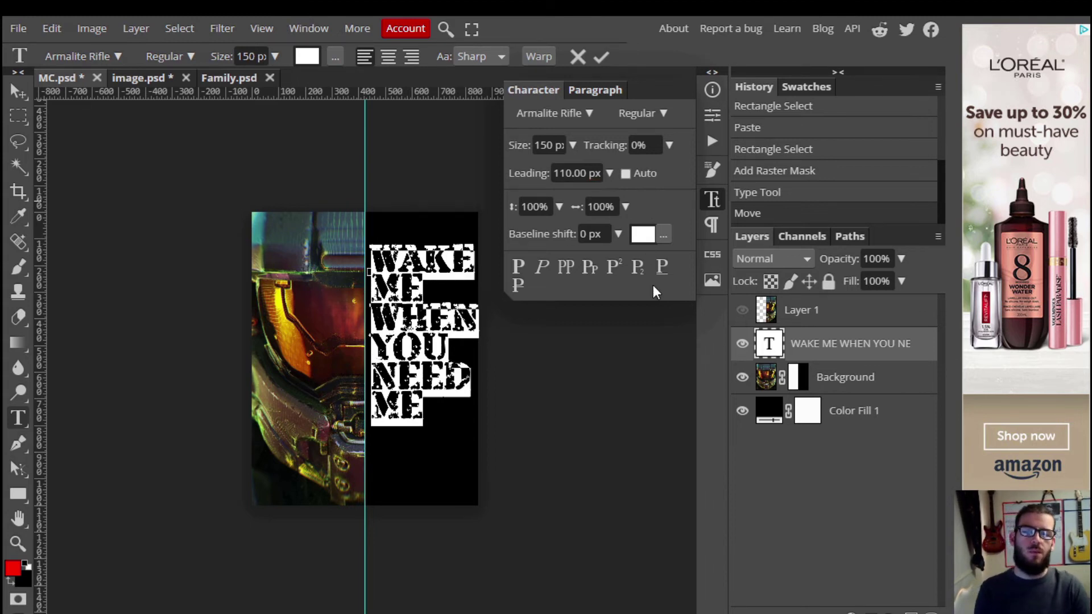
- Tighten the quote's leading to 105 px and finish the text edit
click(565, 176)
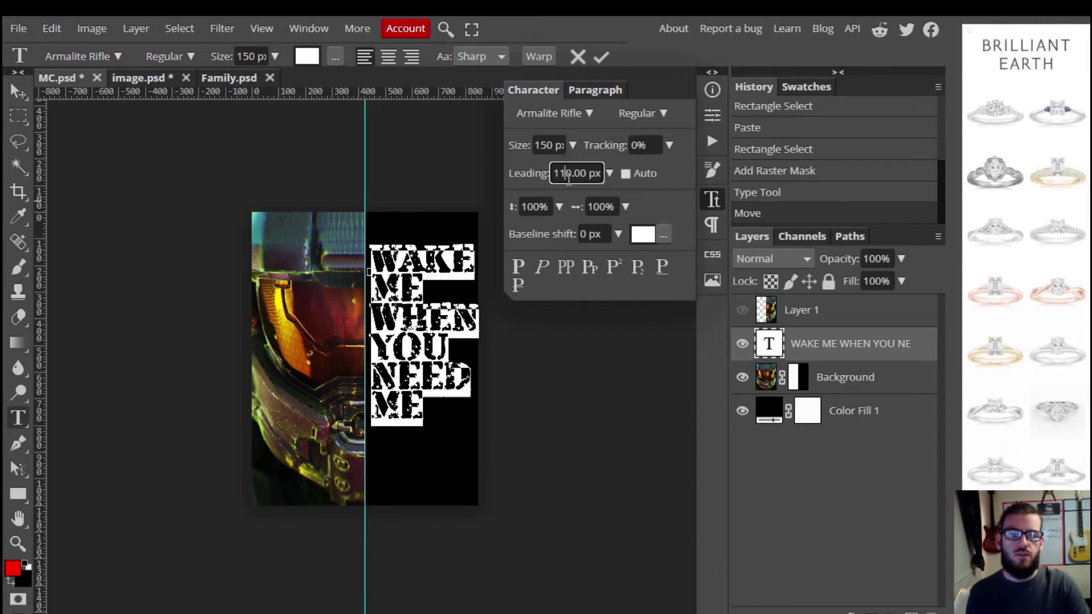
key(BackSpace)
text(5)
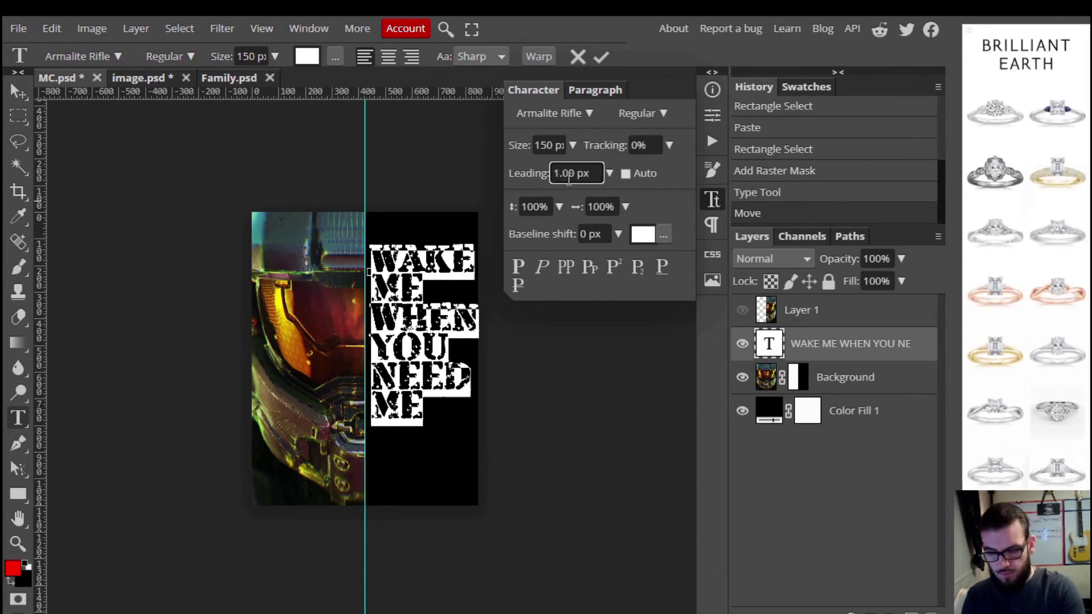
key(Return)
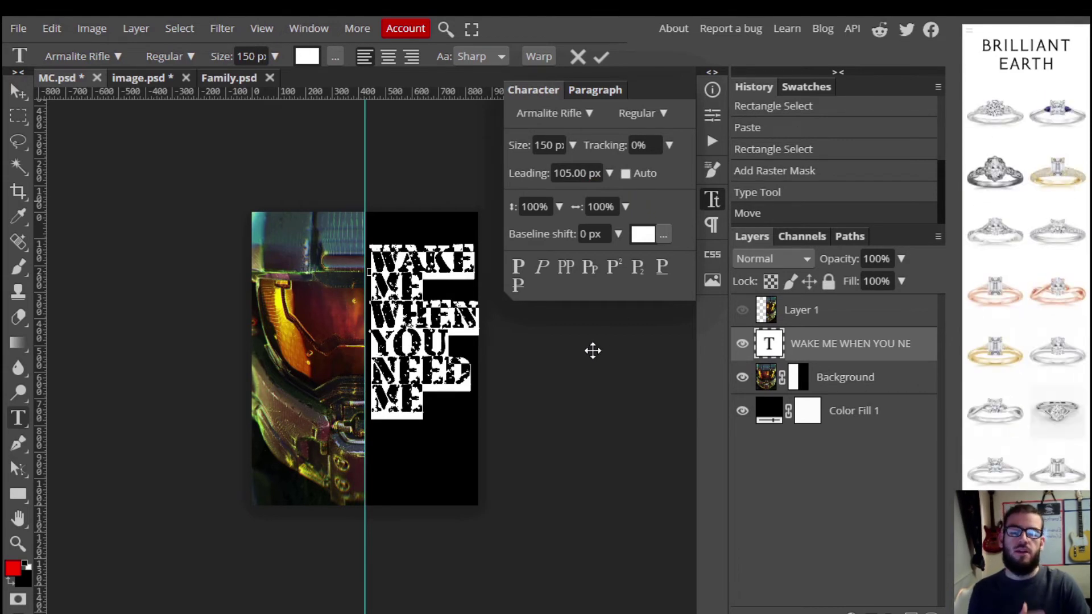
click(710, 202)
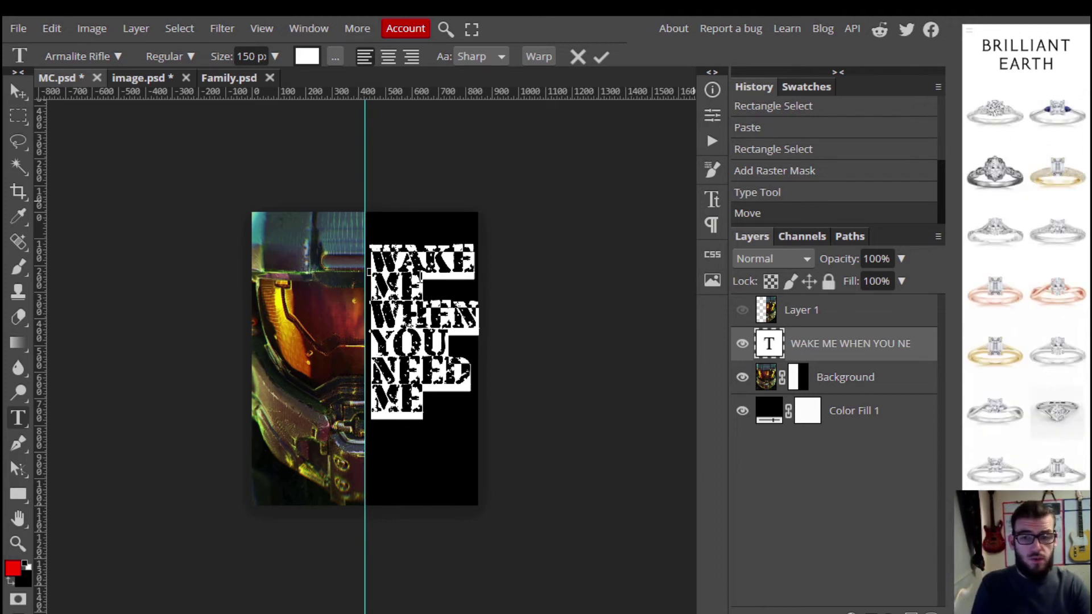
click(398, 271)
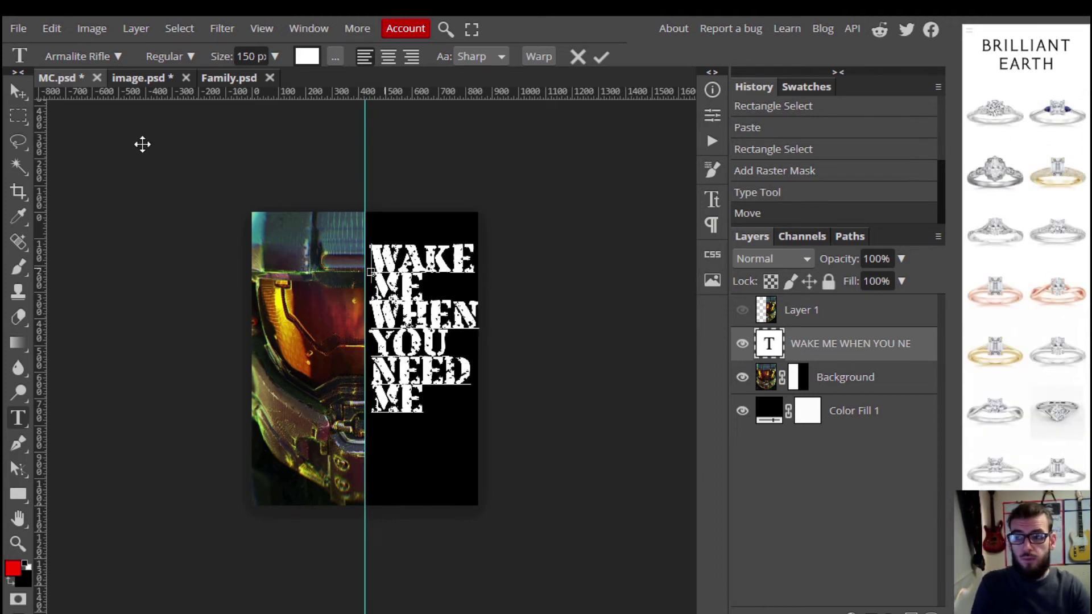
click(17, 89)
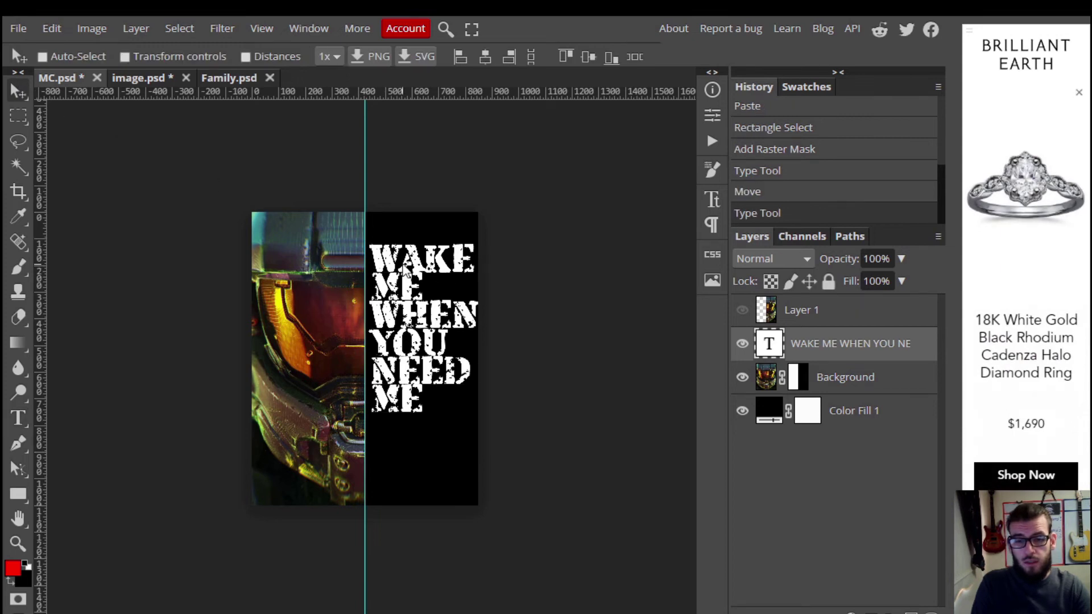
- Stretch the quote taller to a size of about 194 px, filling the right half, and move it slightly closer to the guide
key(t)
click(405, 272)
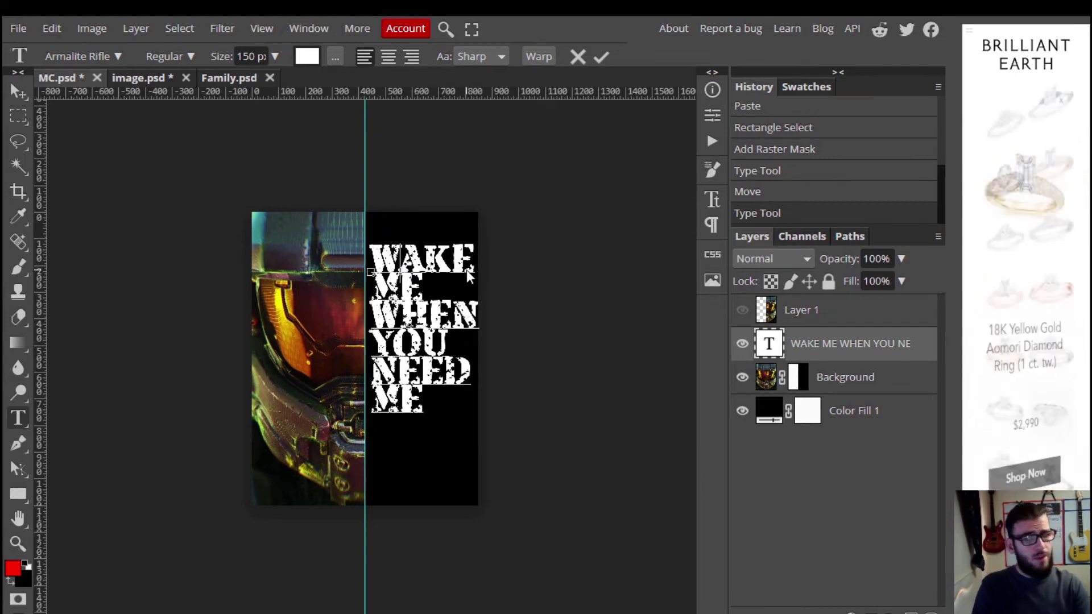
drag(479, 414, 479, 496)
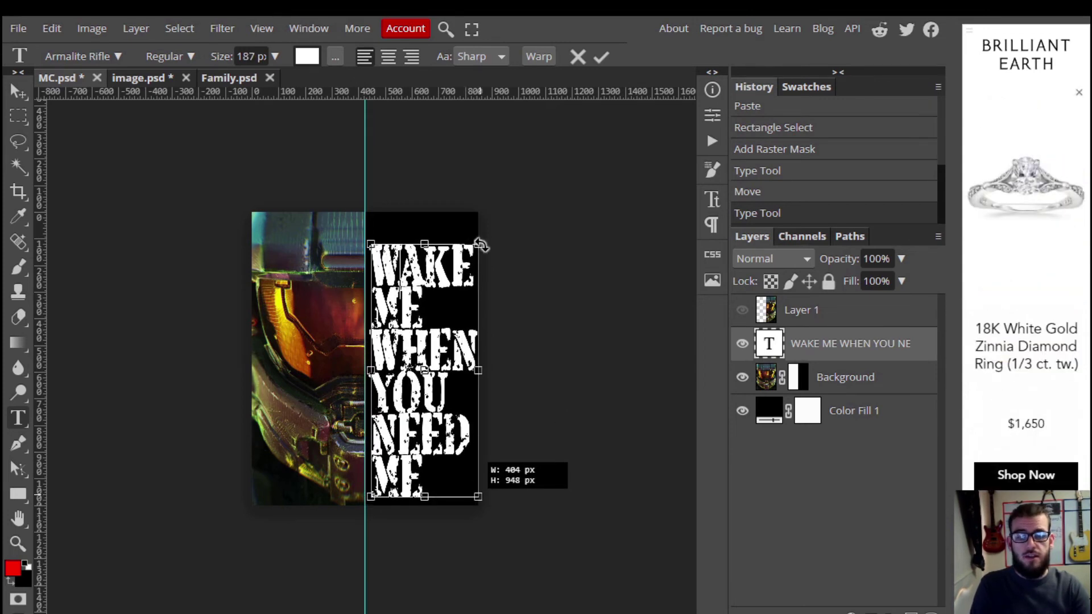
drag(478, 241, 475, 226)
click(371, 271)
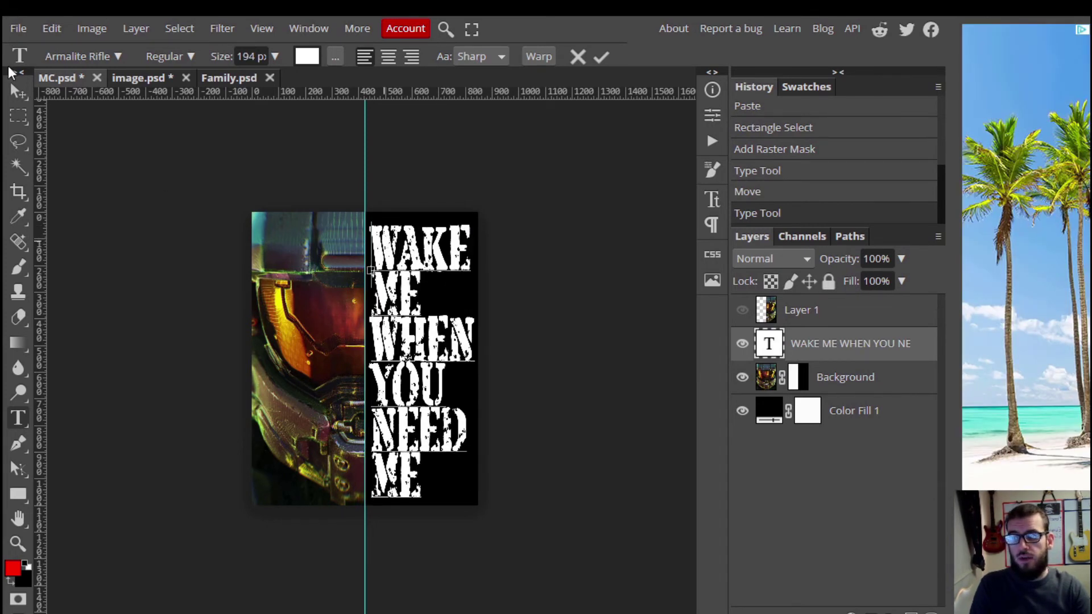
click(18, 91)
drag(434, 260, 431, 257)
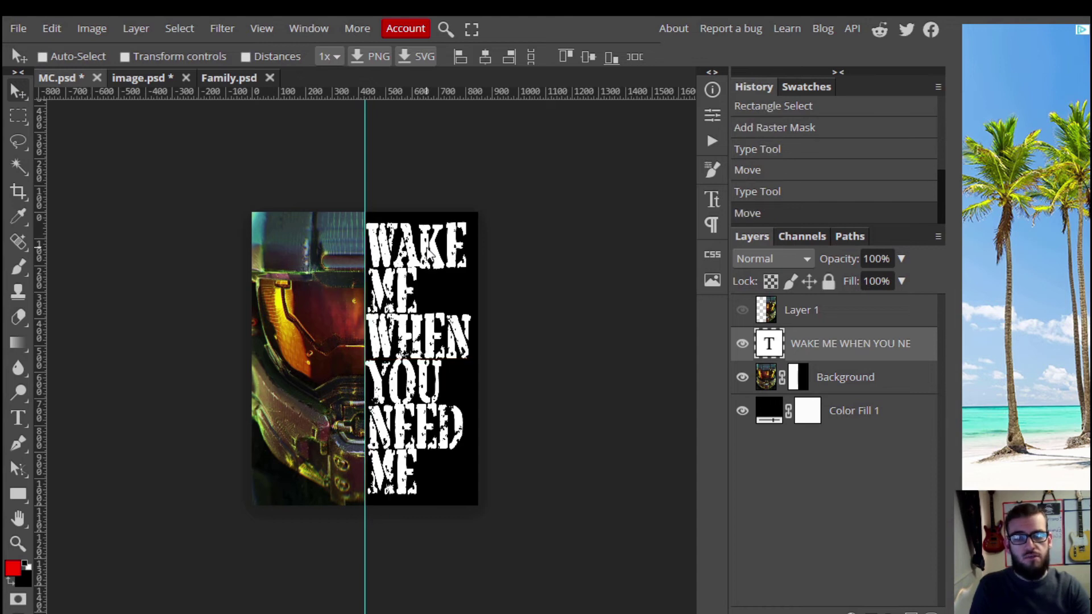
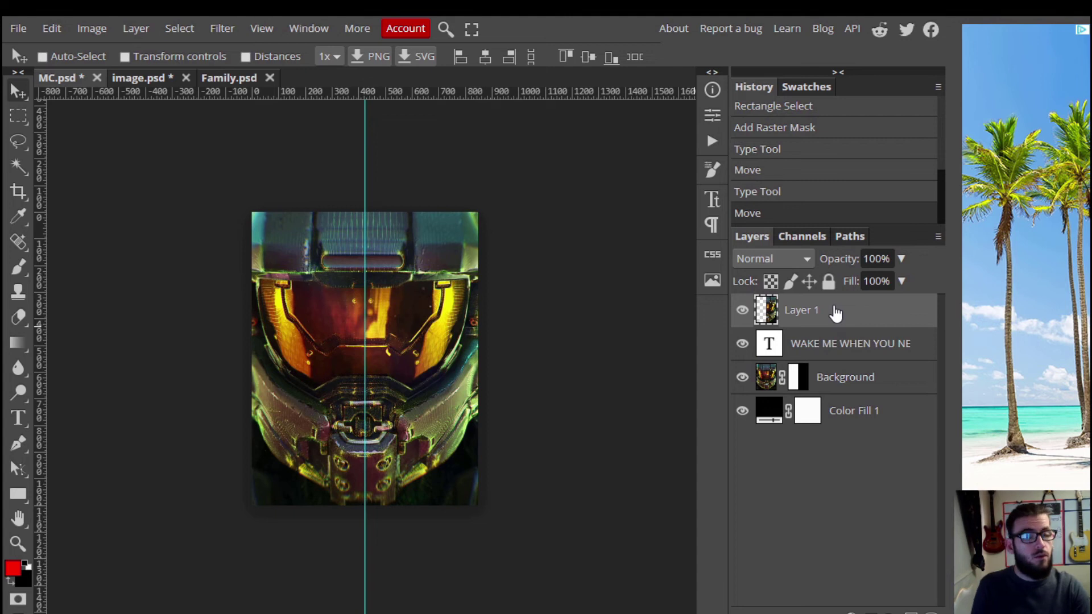
- Clip Layer 1 to the quote text layer below it with a clipping mask
right_click(830, 311)
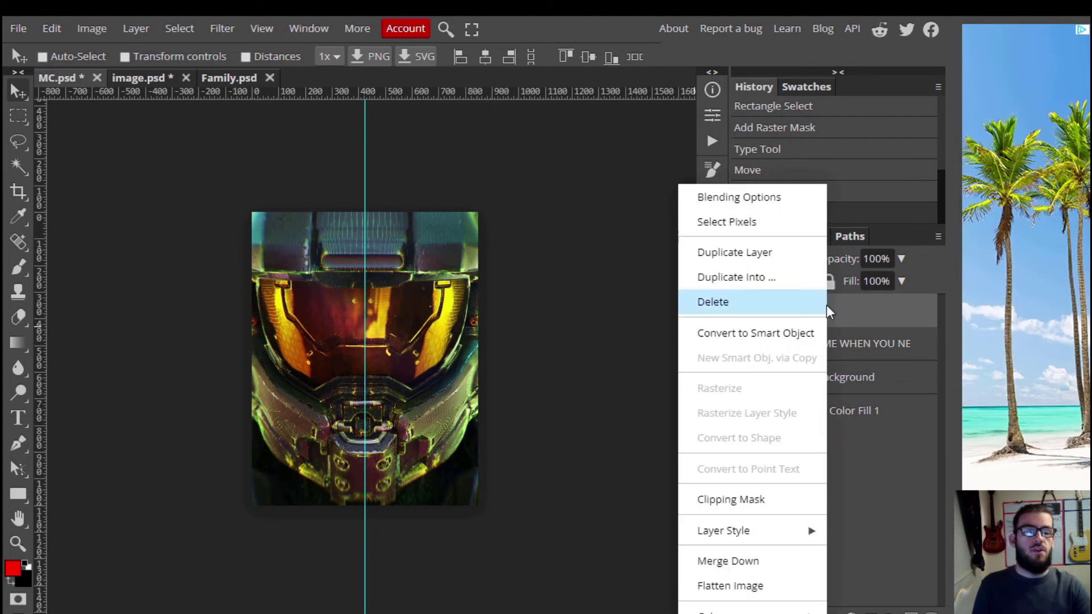
click(765, 500)
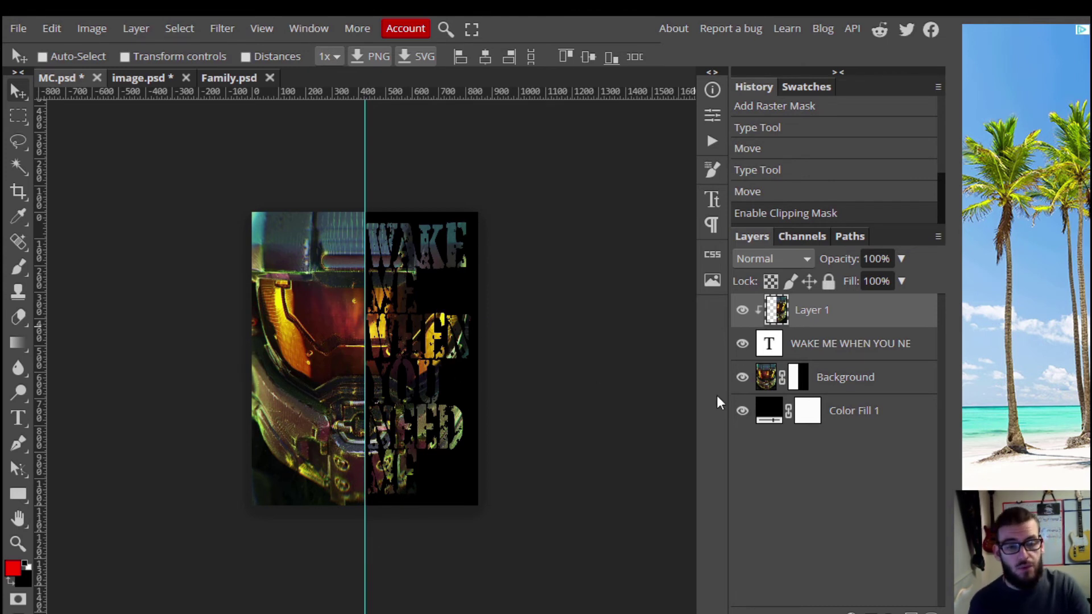
- Try dark red and blue background colours on Color Fill 1, and settle on white (ffffff)
ctrl+click(769, 417)
ctrl+double_click(769, 417)
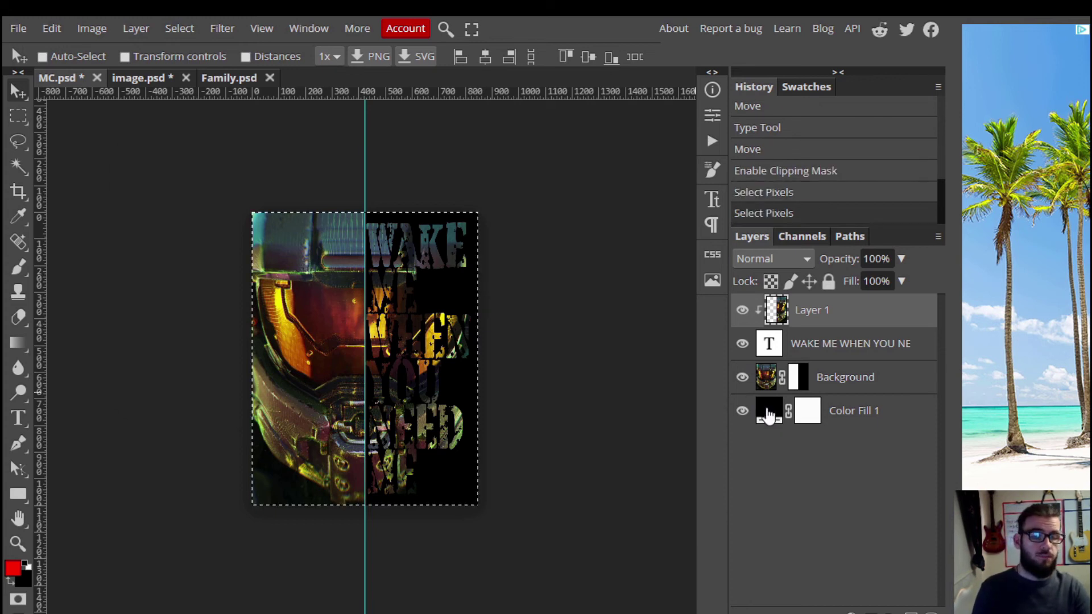
drag(395, 145, 791, 105)
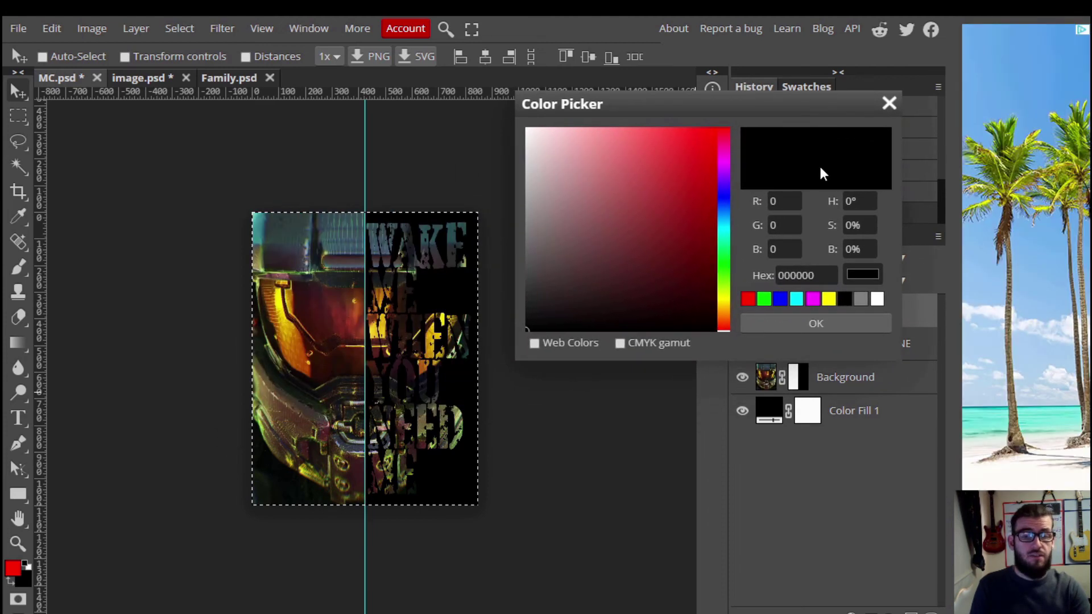
drag(687, 264, 632, 273)
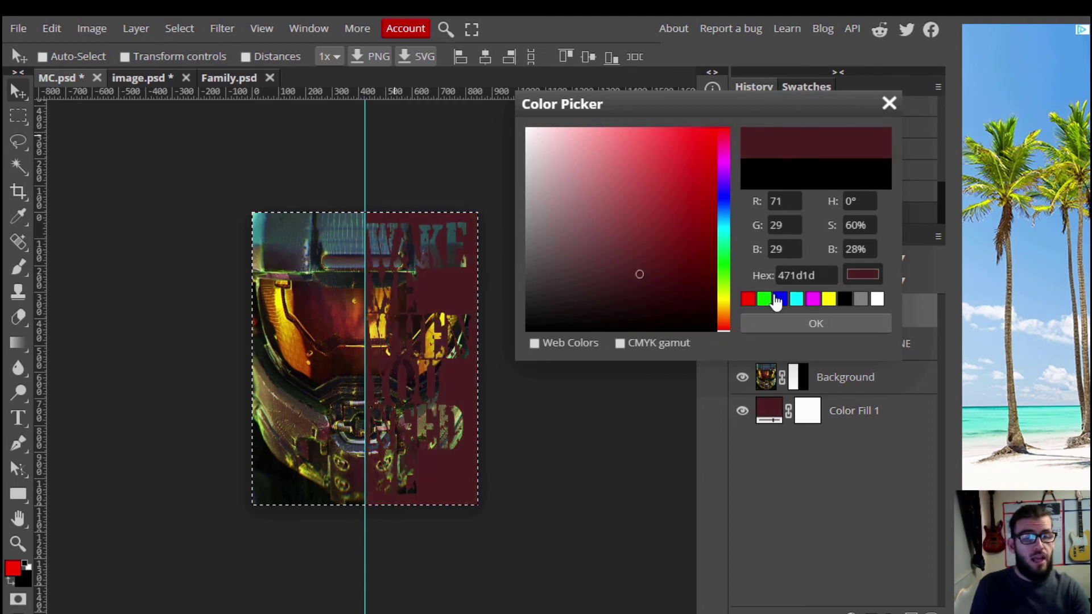
click(796, 299)
click(828, 300)
click(780, 299)
click(649, 251)
drag(649, 252, 671, 227)
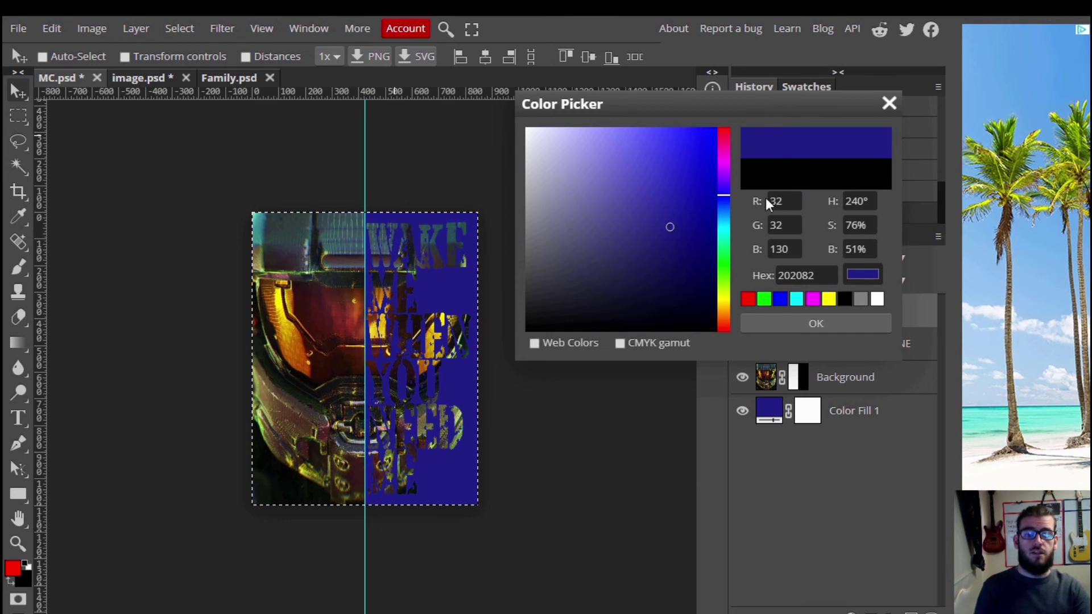
click(876, 302)
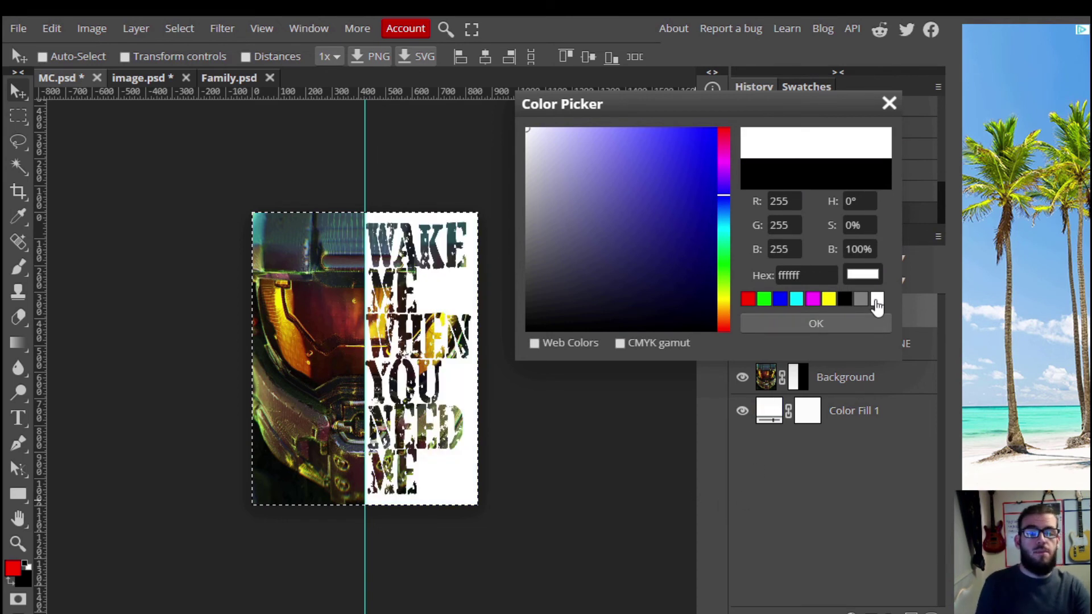
click(817, 325)
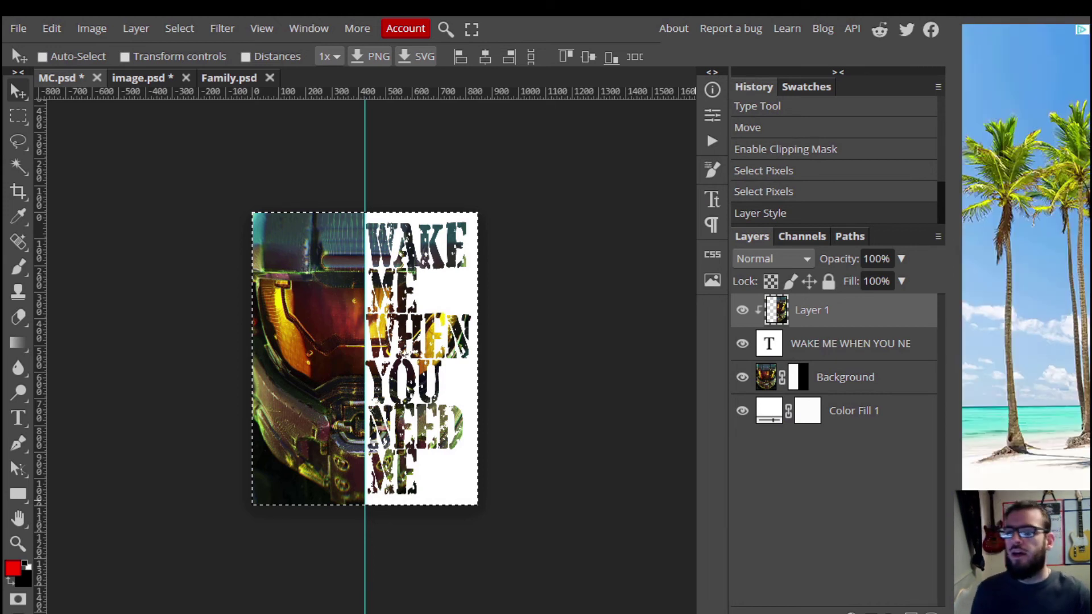
click(10, 33)
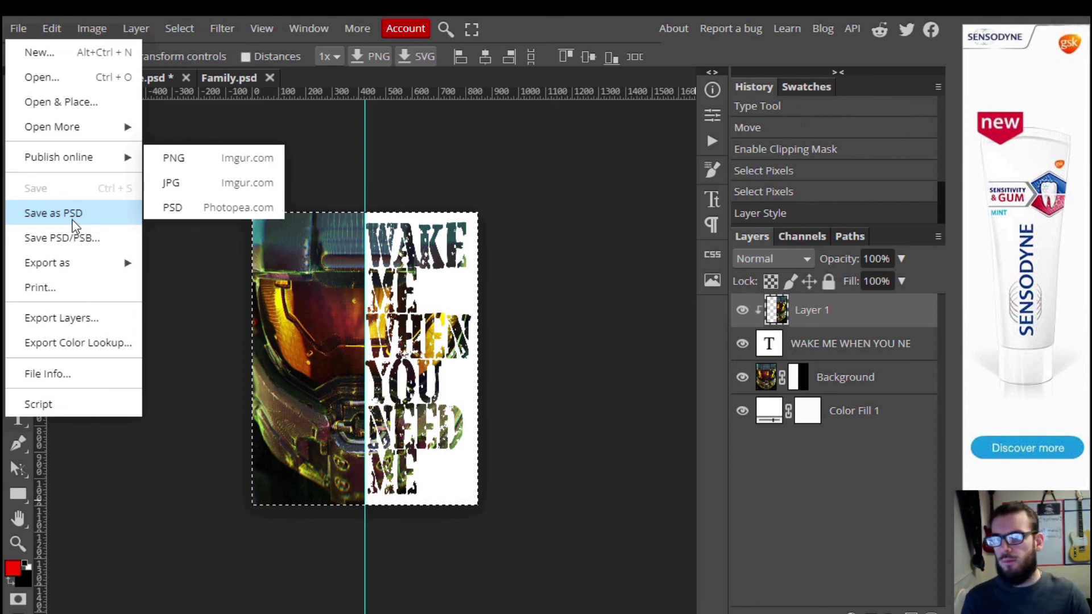
mouse_move(69, 260)
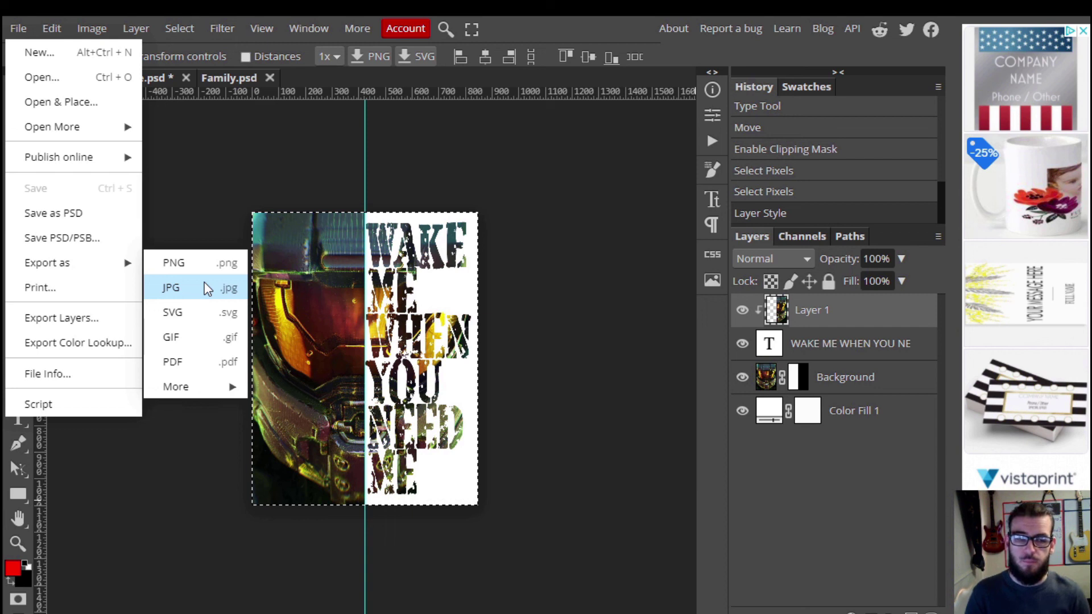
click(637, 193)
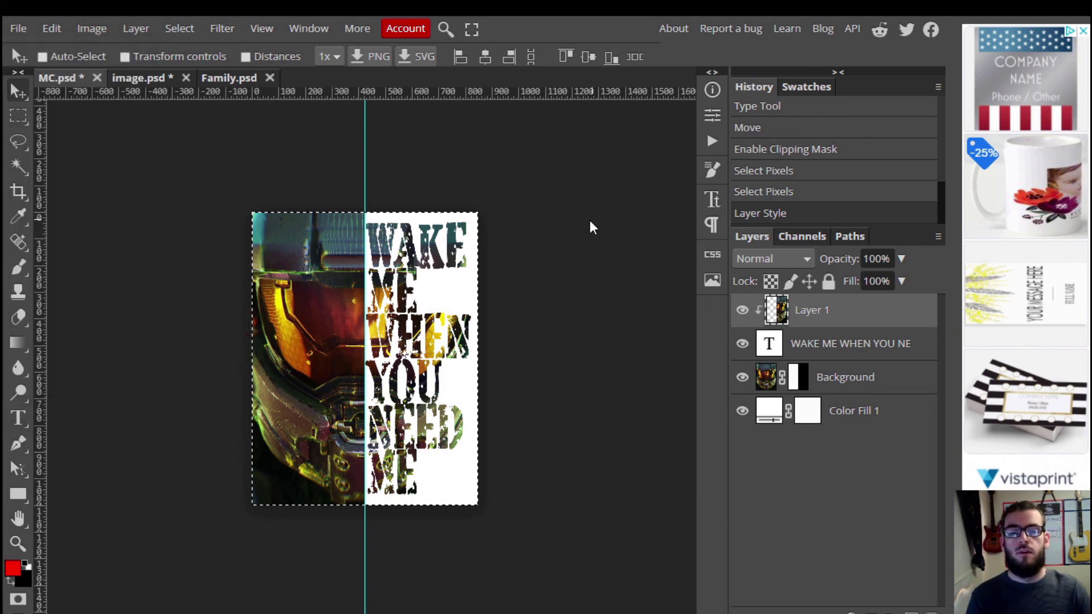
- Remove the vertical centre guide from the canvas, and select the quote text layer together with Layer 1
drag(362, 112, 26, 133)
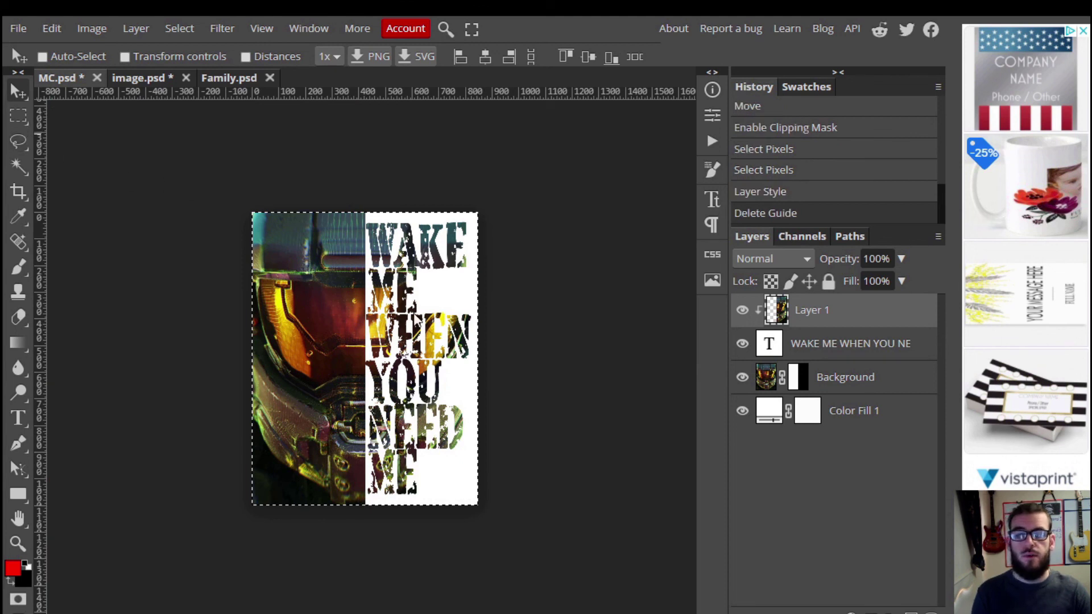
shift+click(841, 343)
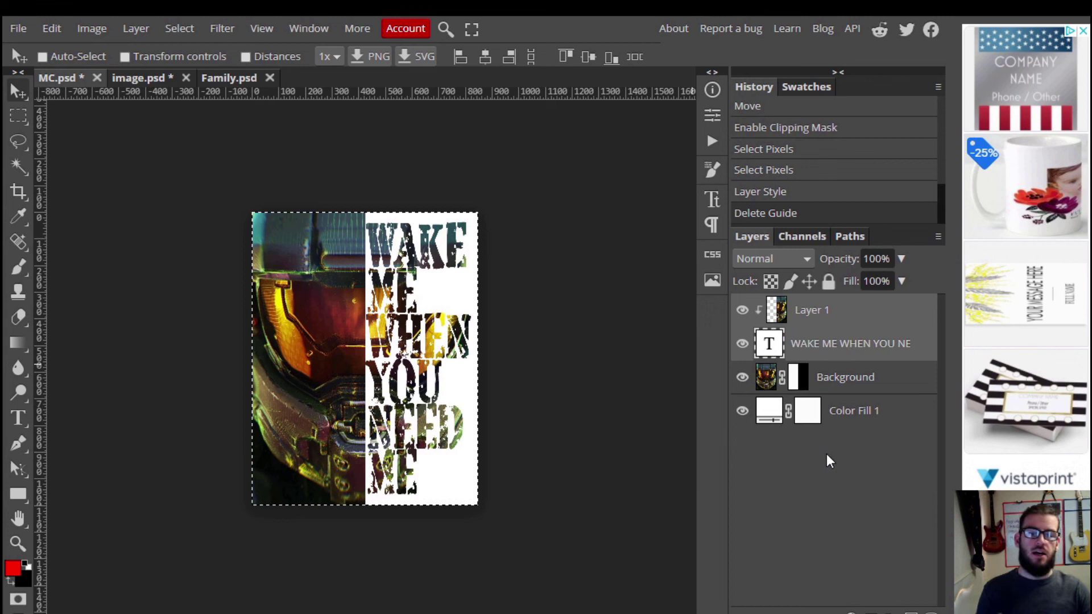